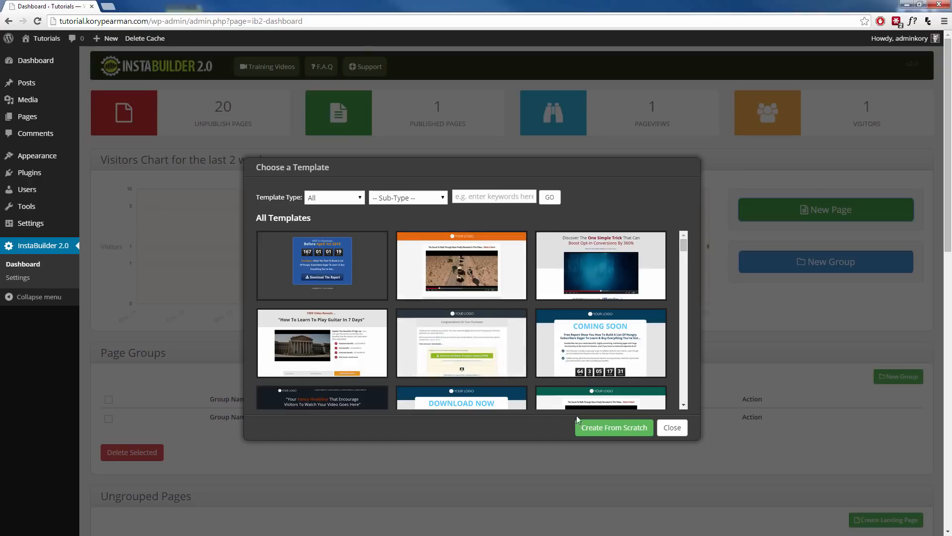
Create a page from scratch, add a title element at the top, and centre its text.
left_click(598, 430)
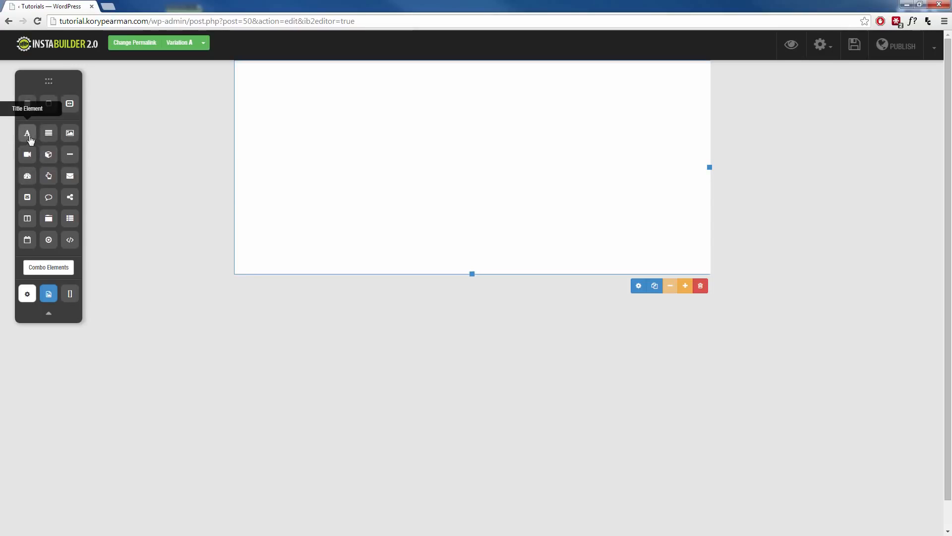
left_click_drag(27, 137, 382, 105)
left_click(381, 88)
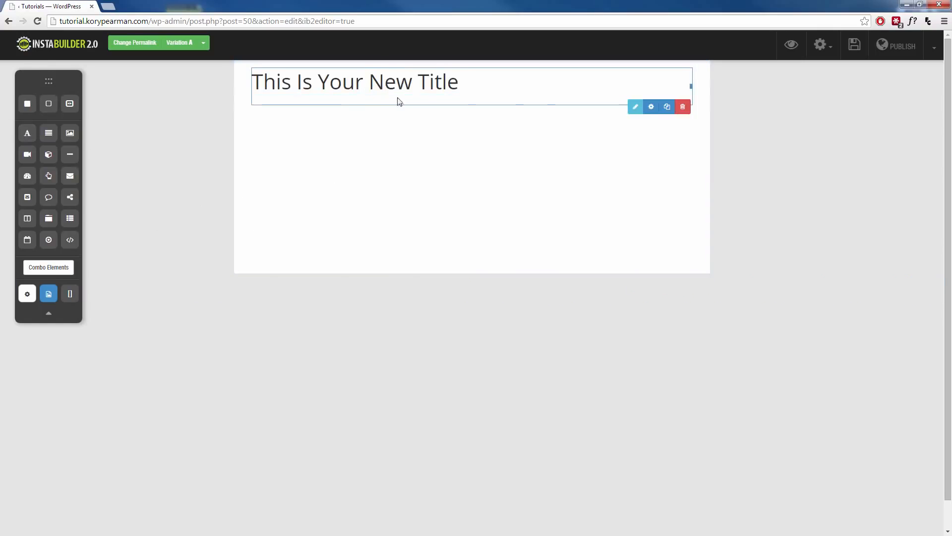
left_click(636, 108)
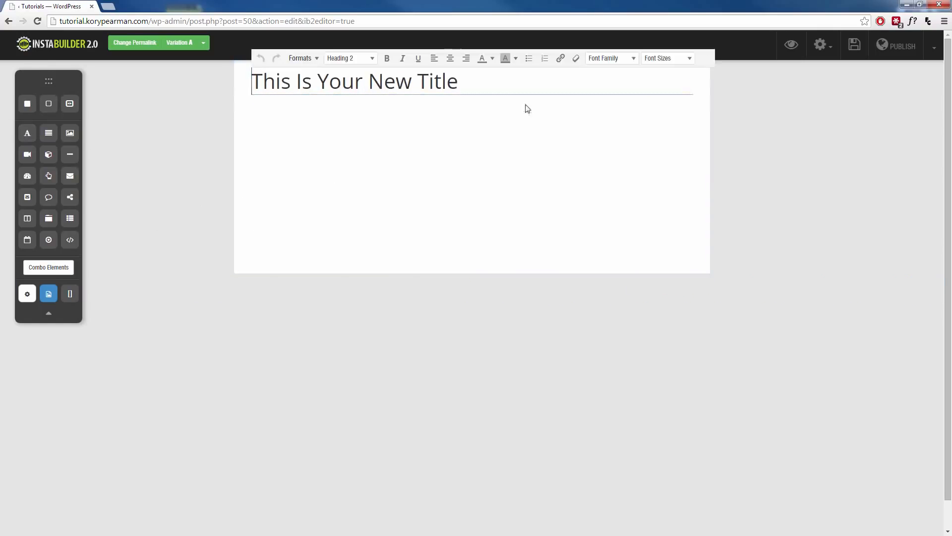
left_click(450, 58)
left_click(402, 115)
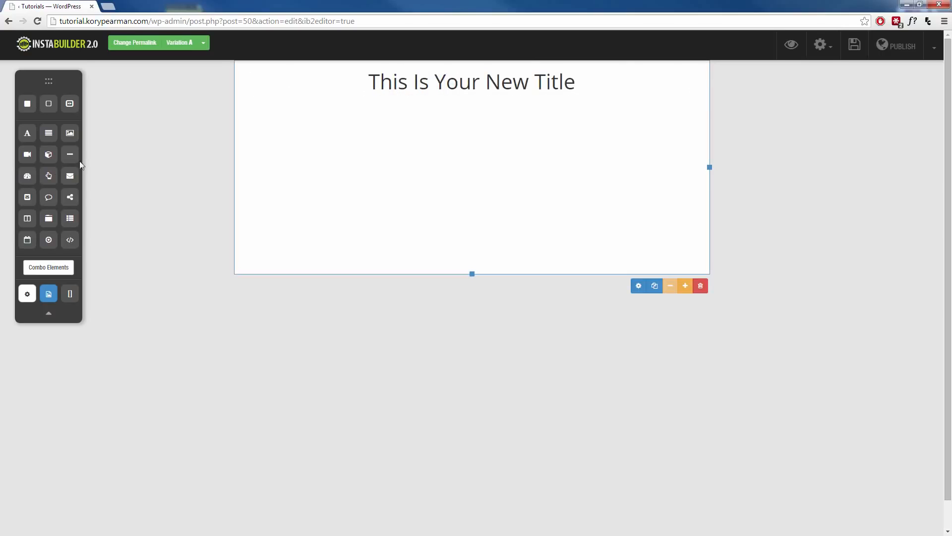
Add a video element below the title and a three-column layout beneath the video.
left_click_drag(30, 157, 474, 132)
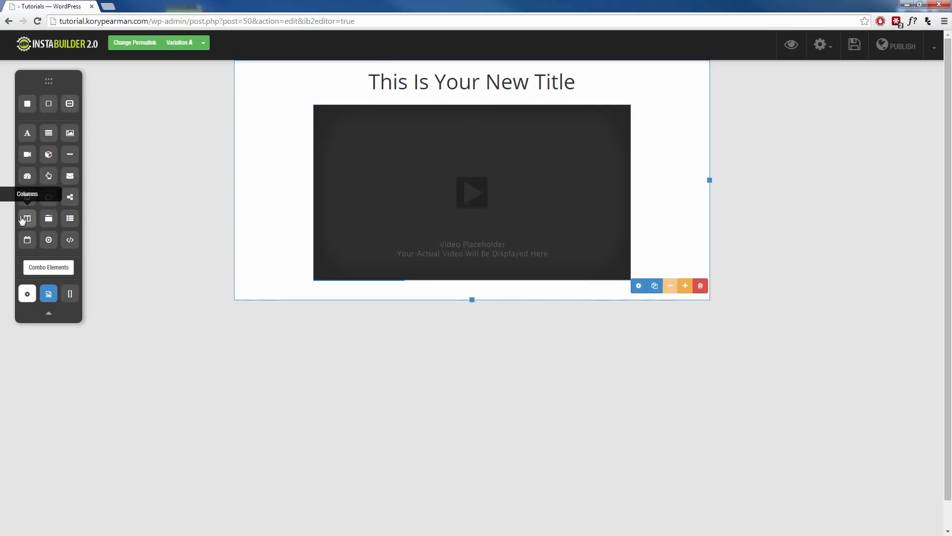
left_click_drag(28, 220, 424, 293)
left_click(481, 316)
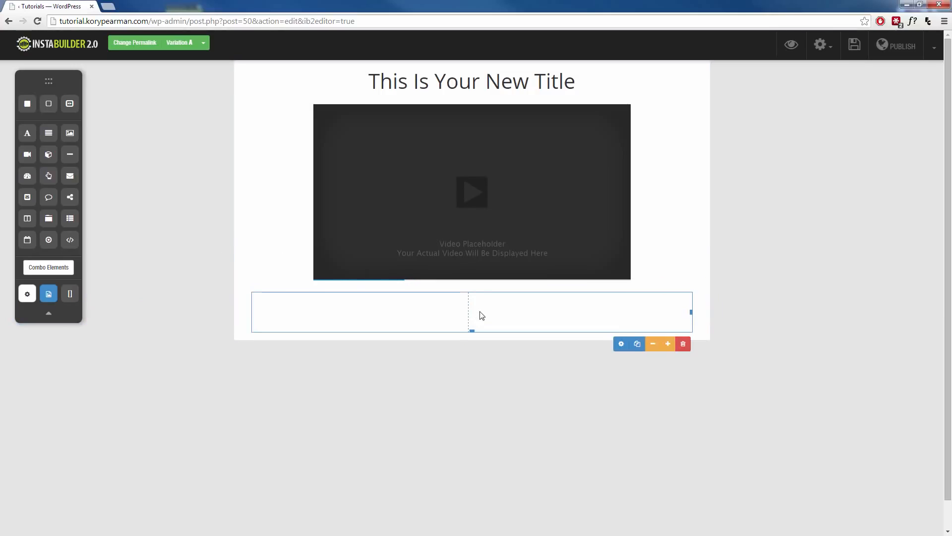
left_click(669, 343)
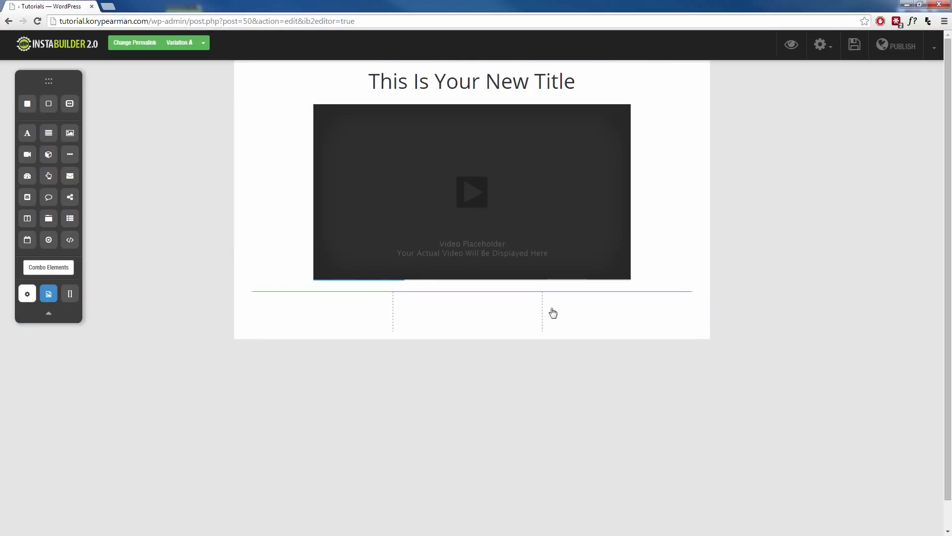
left_click(653, 343)
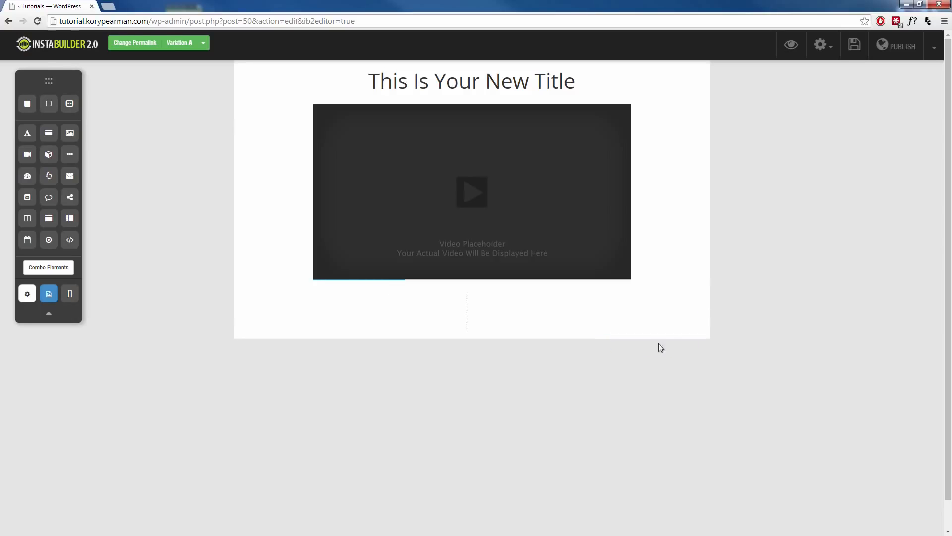
left_click(667, 344)
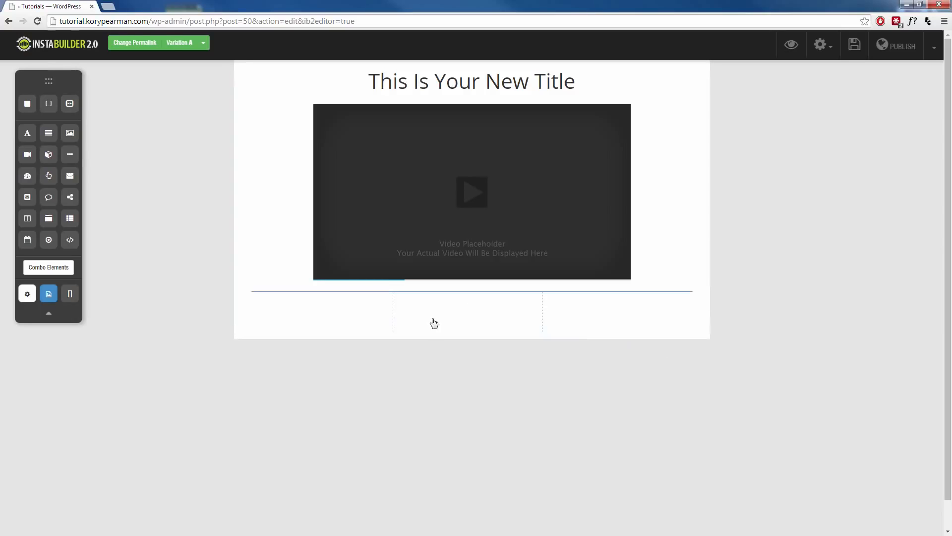
Add a title element to the first column, format it as Heading 6, and centre its text.
left_click_drag(29, 141, 327, 318)
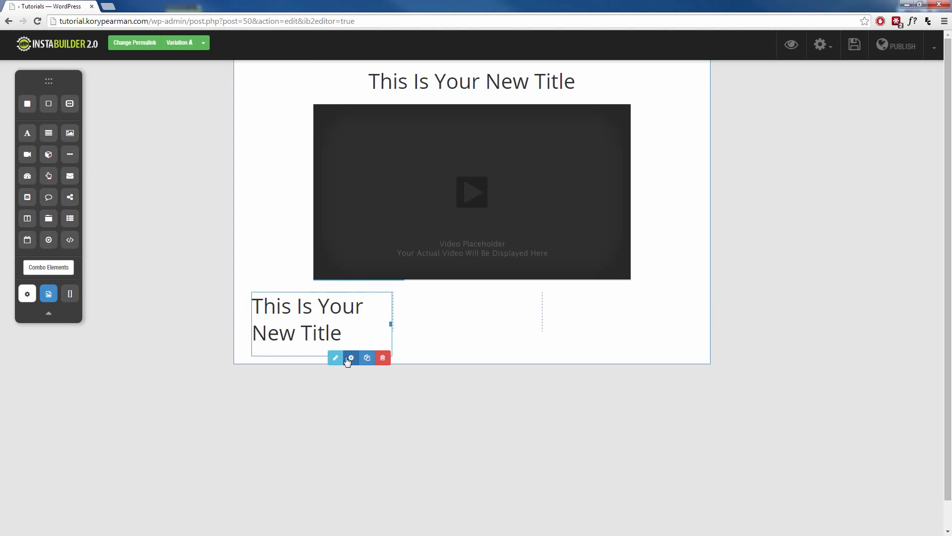
left_click(341, 358)
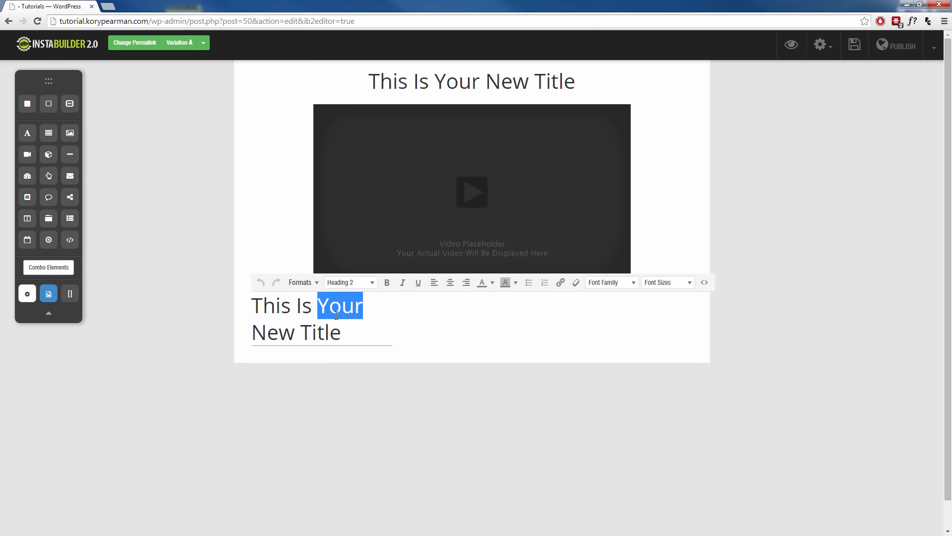
triple_click(364, 294)
left_click(372, 287)
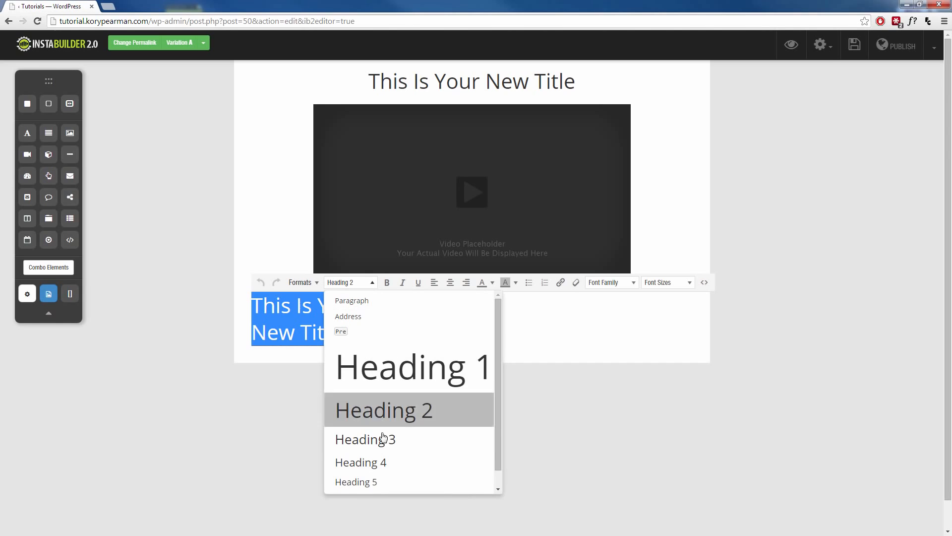
scroll(380, 457, "down", 1)
left_click(370, 481)
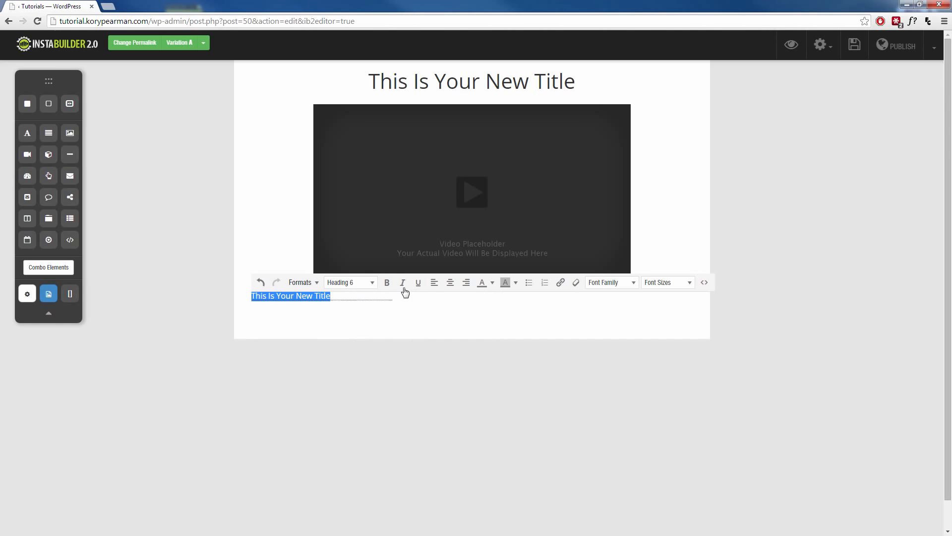
left_click(451, 282)
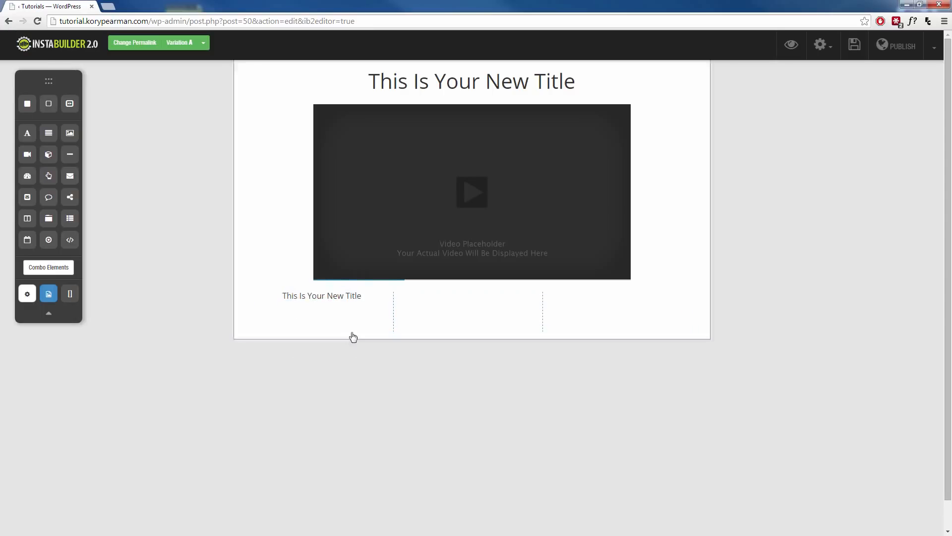
Duplicate the small column title and place copies in the second and third columns.
mouse_move(340, 302)
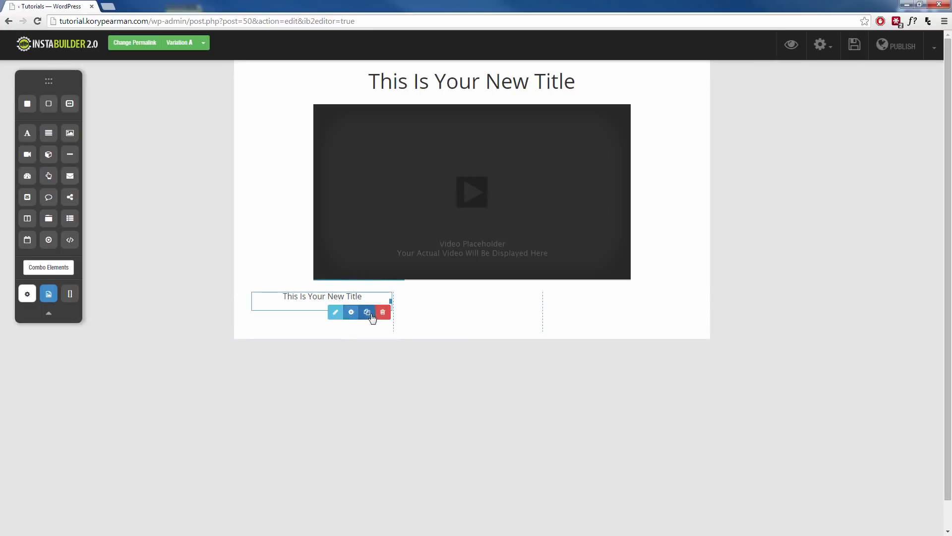
left_click(368, 312)
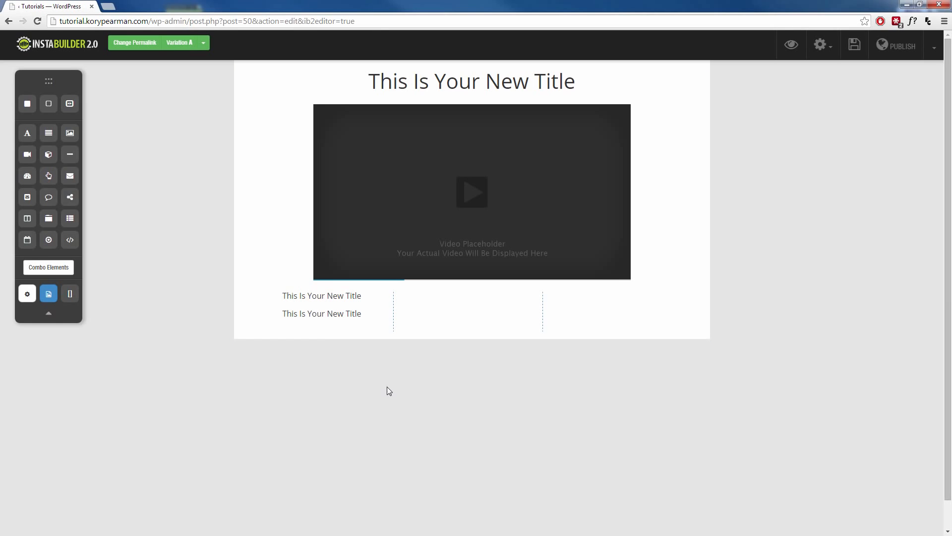
left_click_drag(328, 319, 578, 319)
left_click(509, 320)
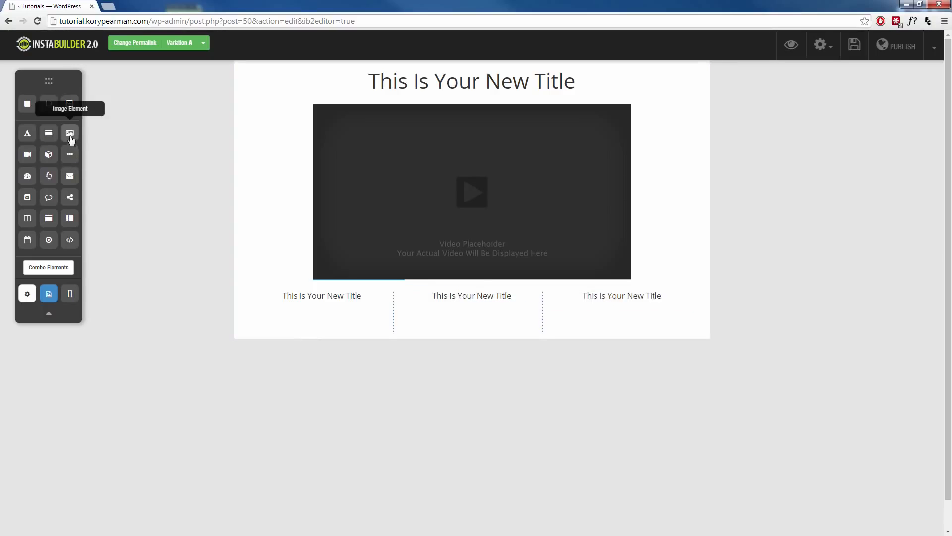
Add a reduced, centred image placeholder under the first column's title and place copies in the other two columns.
left_click_drag(71, 142, 321, 315)
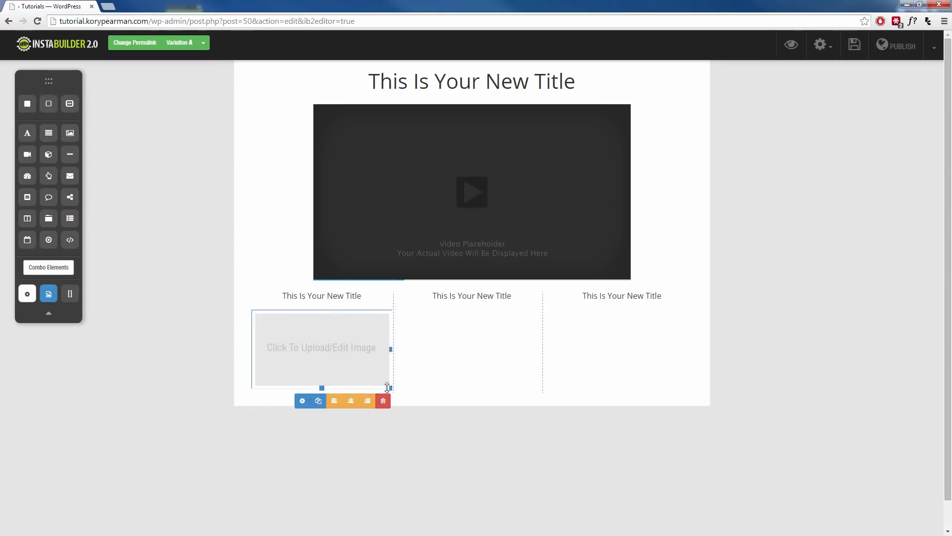
left_click_drag(389, 386, 608, 331)
left_click(444, 374)
scroll(215, 342, "down", 1)
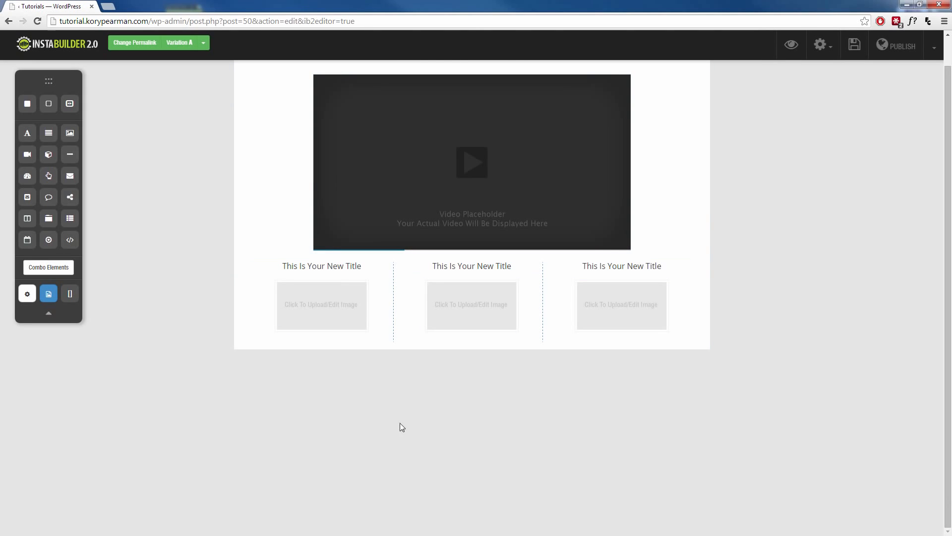
scroll(422, 405, "up", 1)
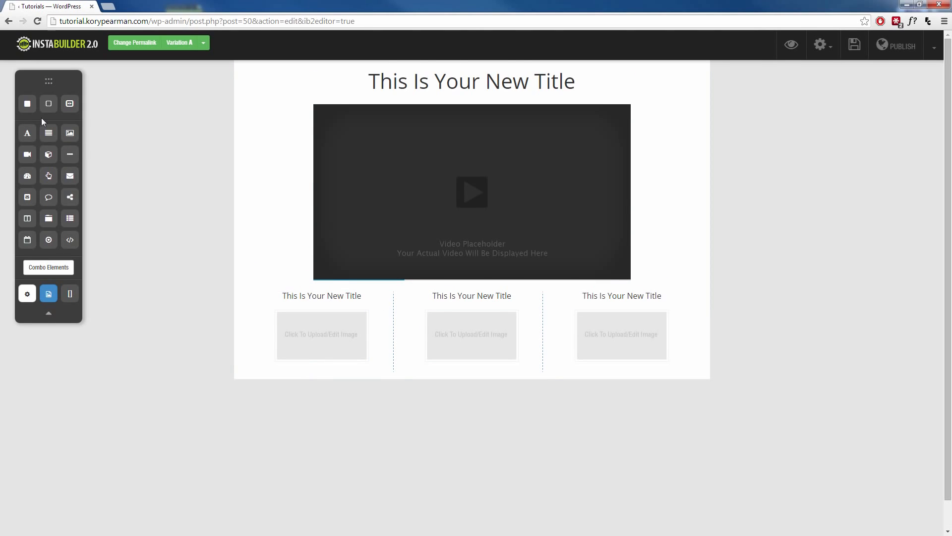
Add a new empty content section below the three-column area.
left_click_drag(27, 105, 447, 415)
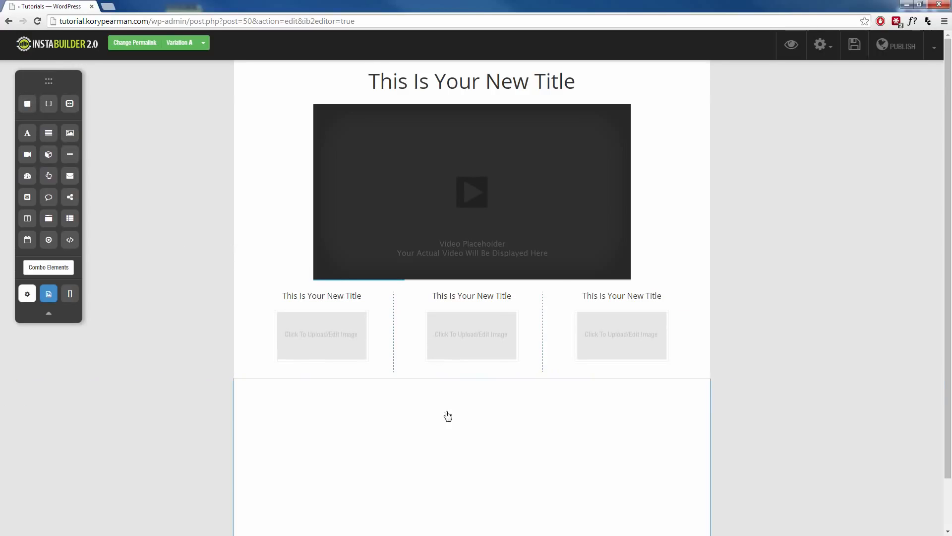
scroll(147, 400, "down", 1)
scroll(208, 330, "up", 1)
scroll(220, 327, "down", 1)
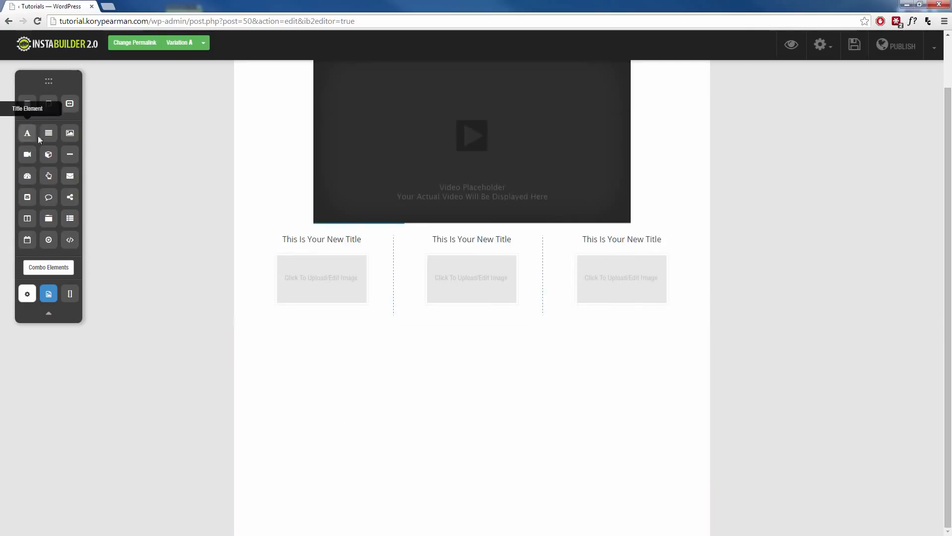
Add a full-width button element to the new section and roughly double its height.
left_click_drag(48, 176, 852, 353)
mouse_move(489, 340)
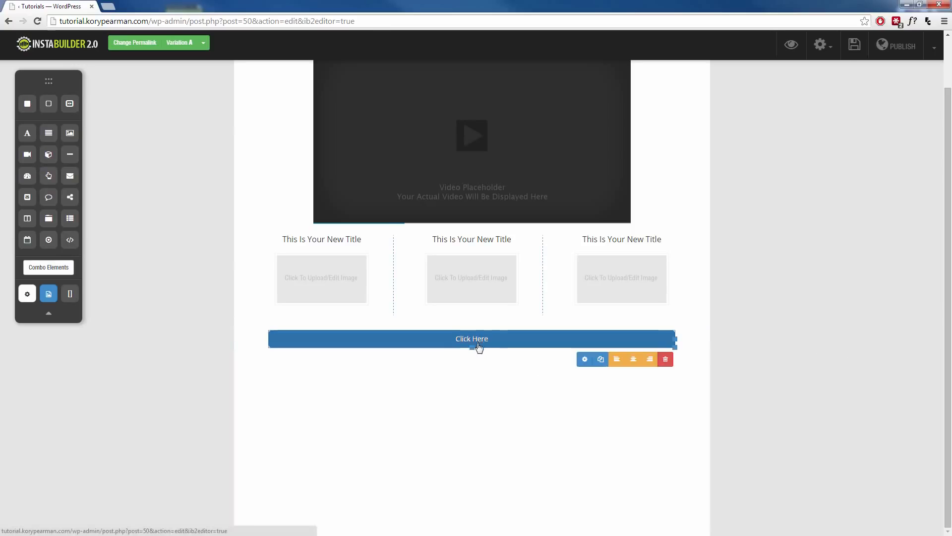
left_click_drag(473, 352, 469, 371)
scroll(410, 419, "up", 1)
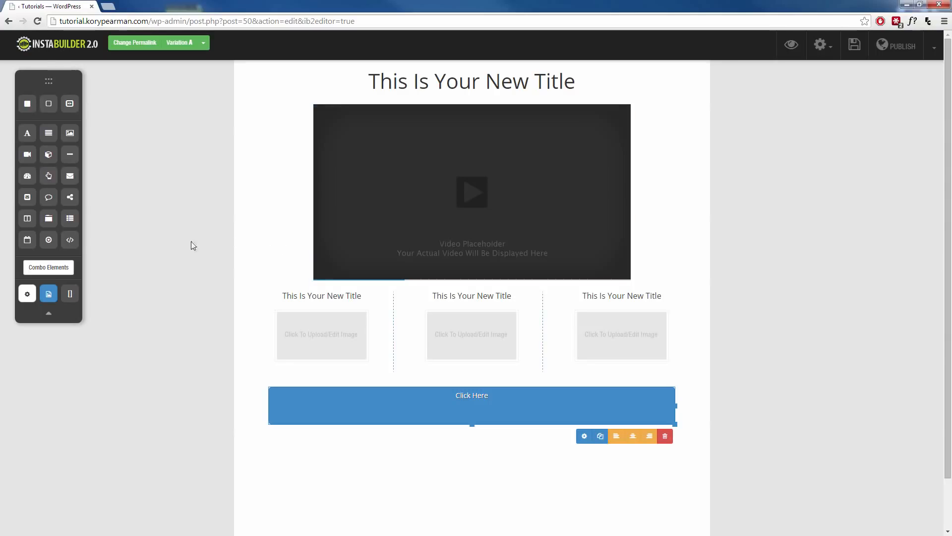
left_click(679, 209)
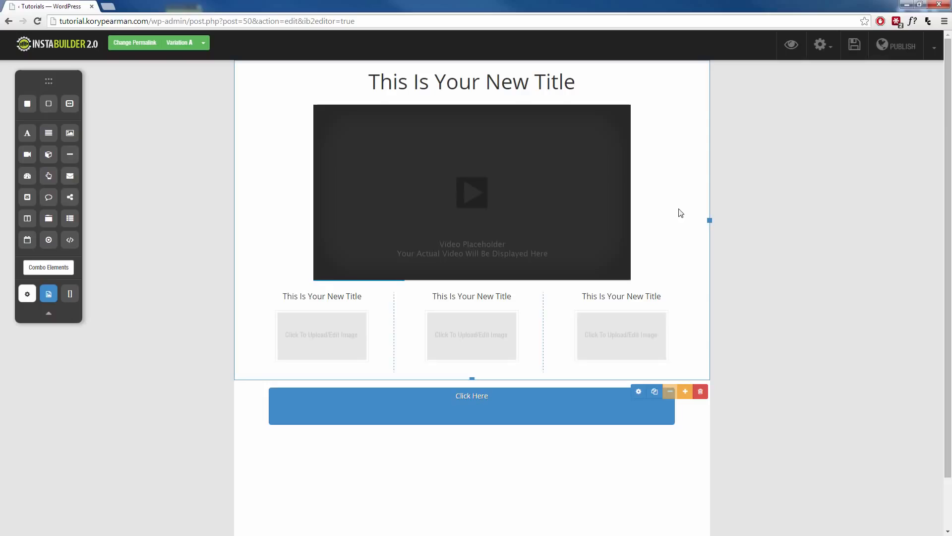
left_click(197, 270)
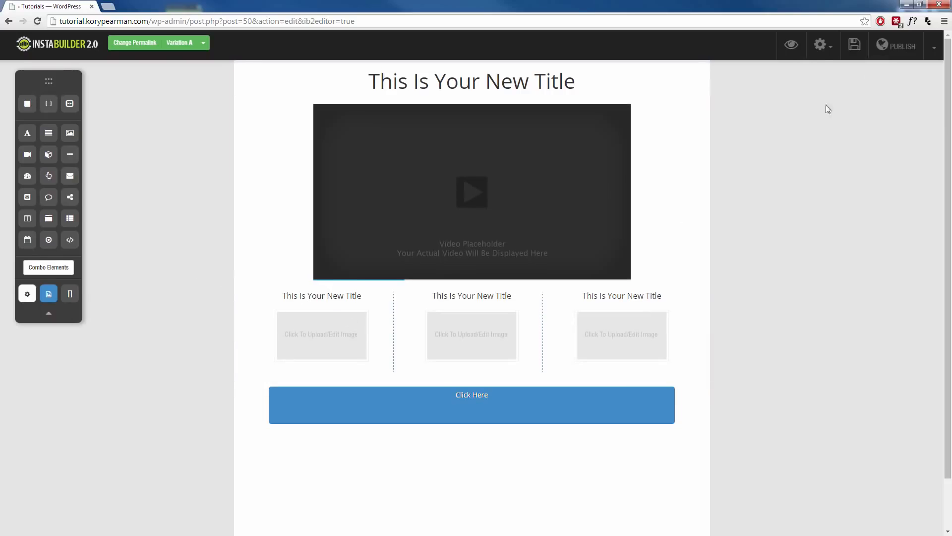
Open the page settings and set the page background color to dark red.
left_click(821, 46)
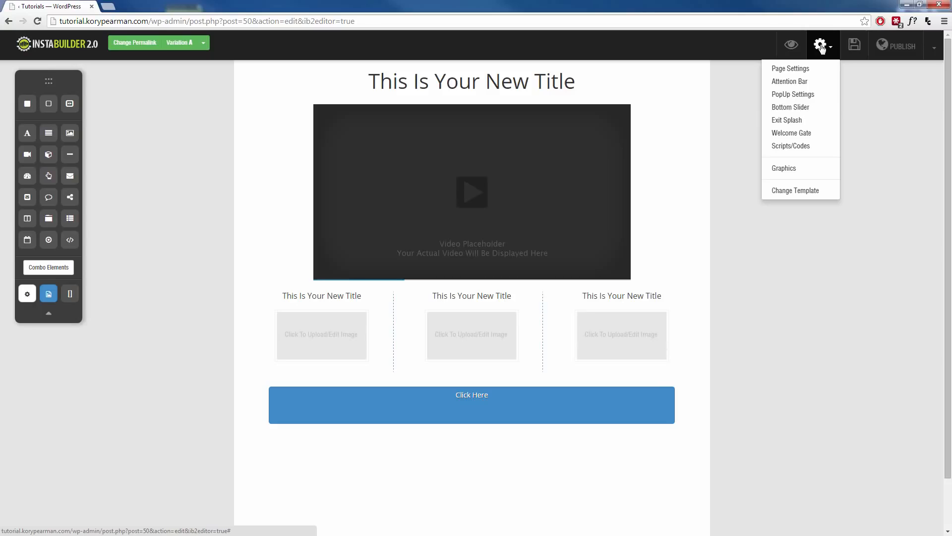
left_click(789, 72)
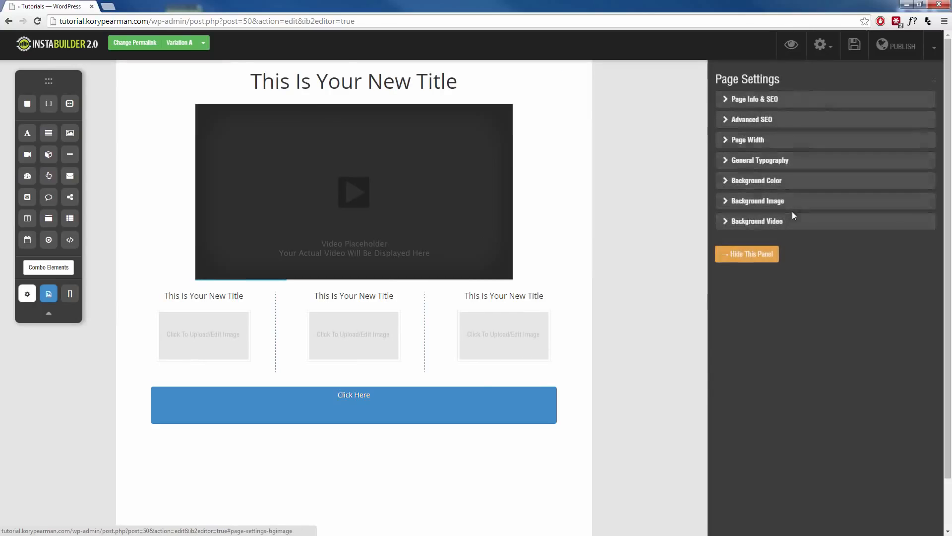
left_click(782, 182)
left_click(736, 136)
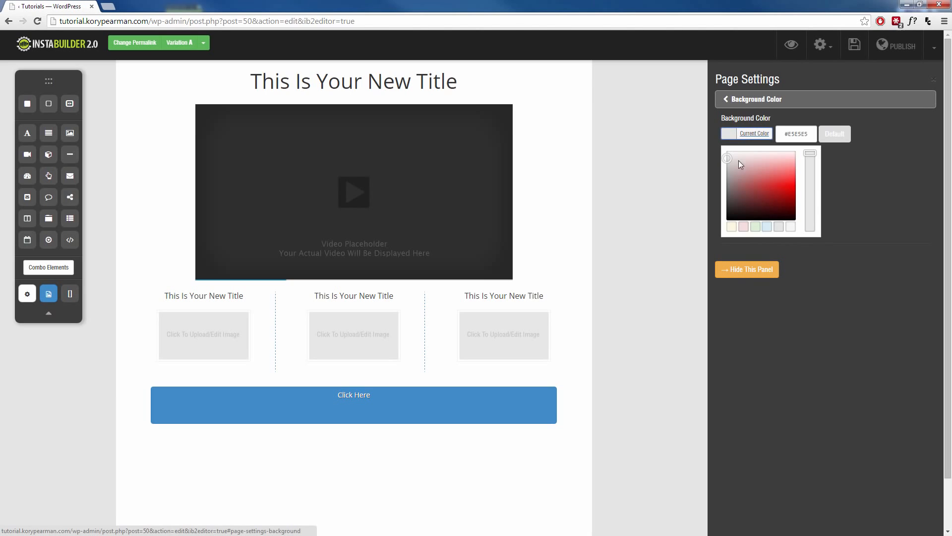
mouse_move(738, 160)
left_mouse_down()
mouse_move(791, 213)
mouse_move(750, 164)
left_mouse_up()
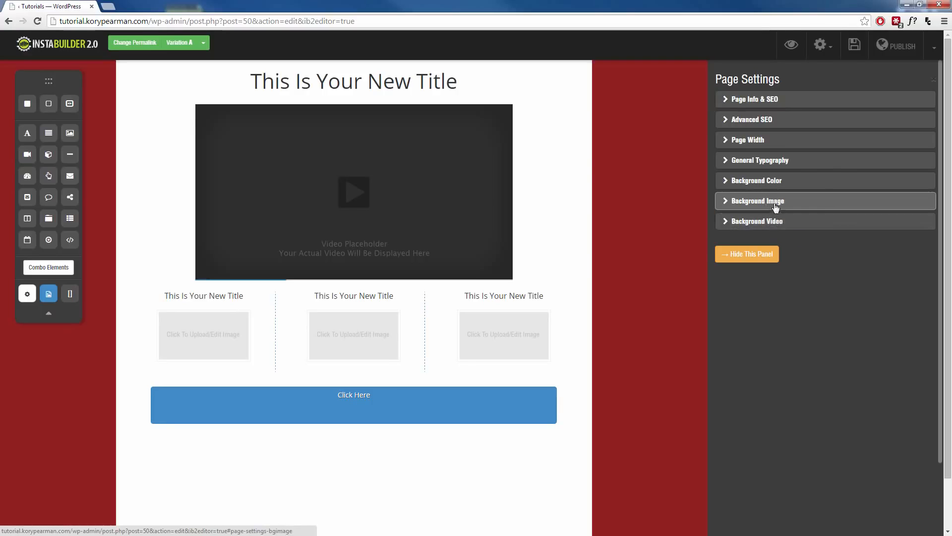
Examine the page's background image settings and the available image source options.
left_click(776, 207)
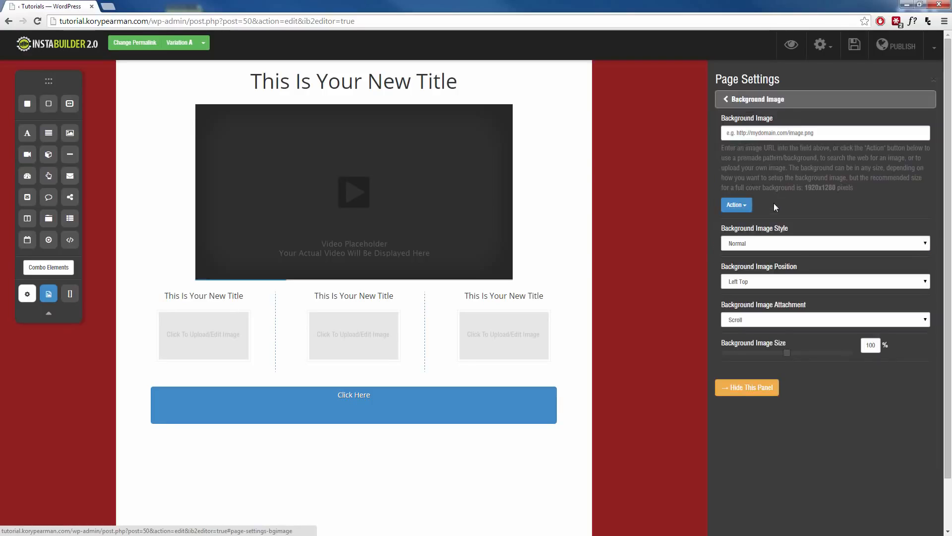
left_click(736, 205)
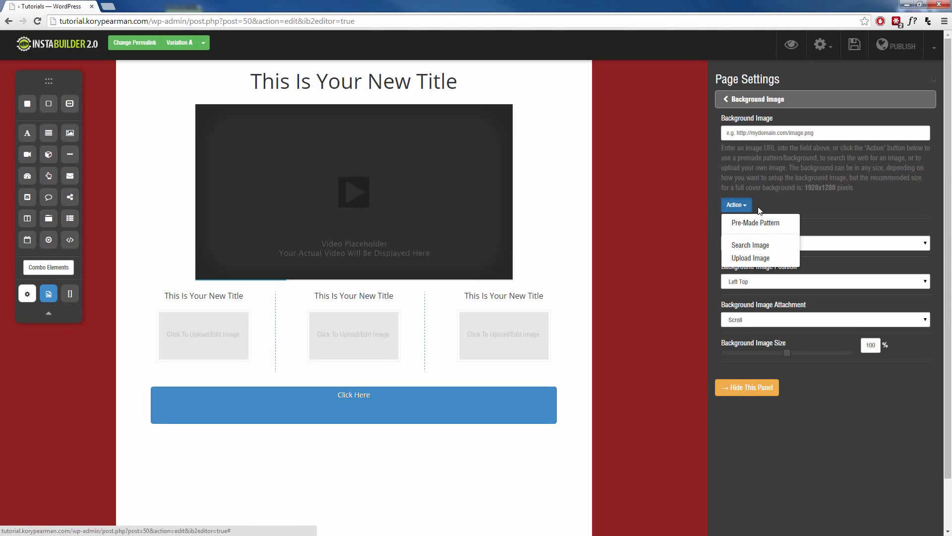
left_click(734, 100)
Set the page background color to near-black, #0f0f0f.
left_click(778, 182)
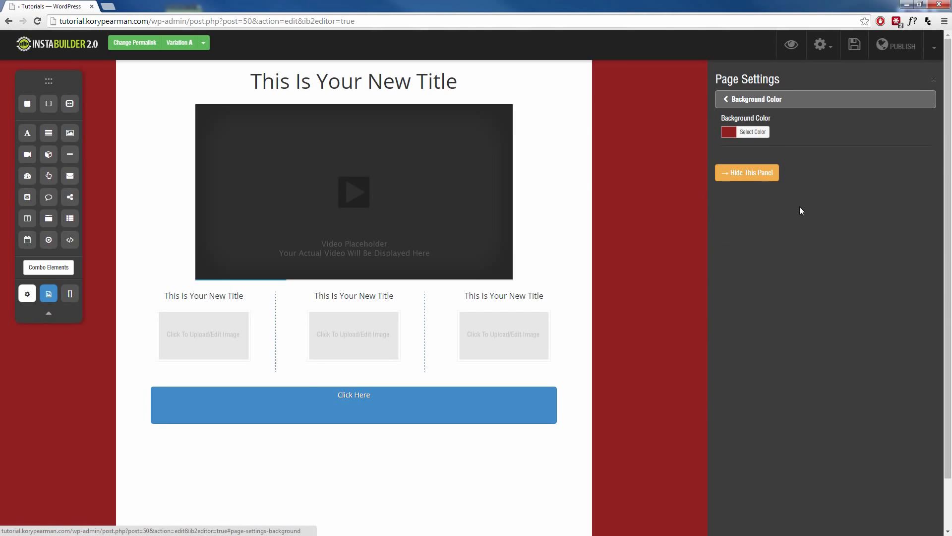
left_click(739, 133)
left_click_drag(789, 215, 820, 243)
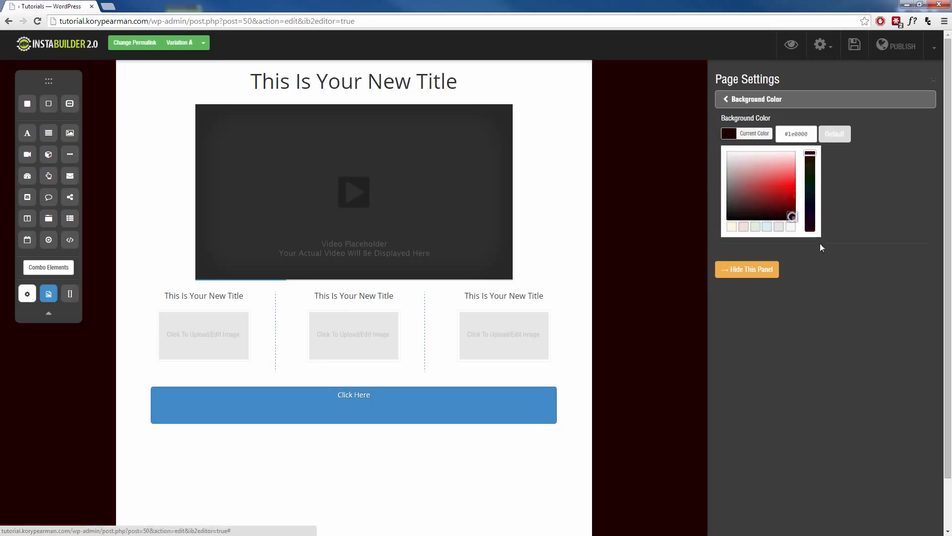
left_click(757, 146)
left_click(732, 138)
left_click(724, 222)
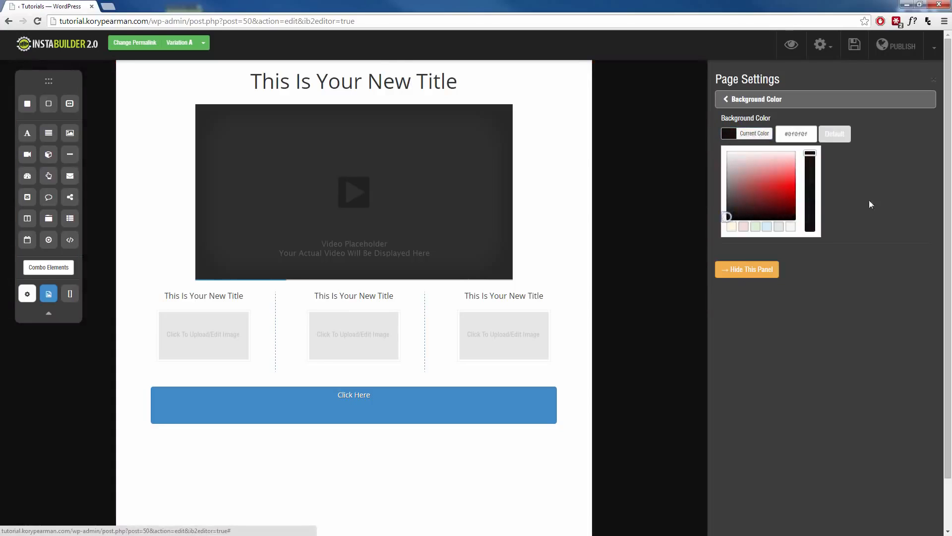
Close the page settings, then add a text element and a countdown timer below the button.
left_click(868, 200)
left_click(744, 173)
scroll(240, 340, "down", 1)
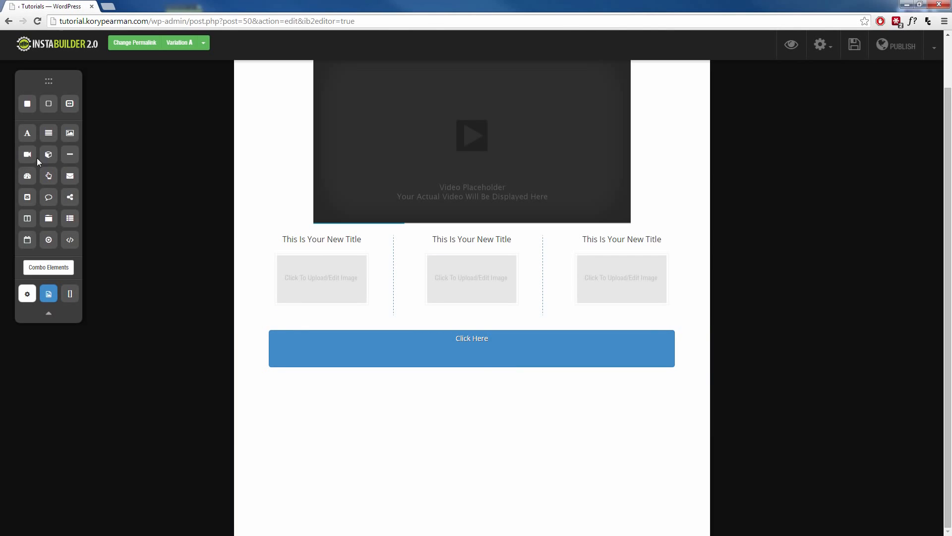
left_click_drag(46, 136, 389, 423)
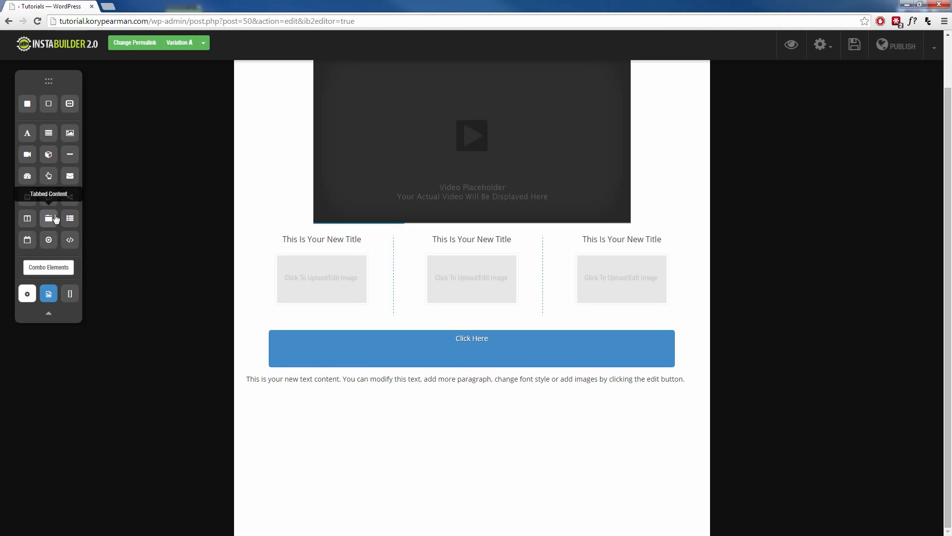
left_click_drag(49, 218, 463, 421)
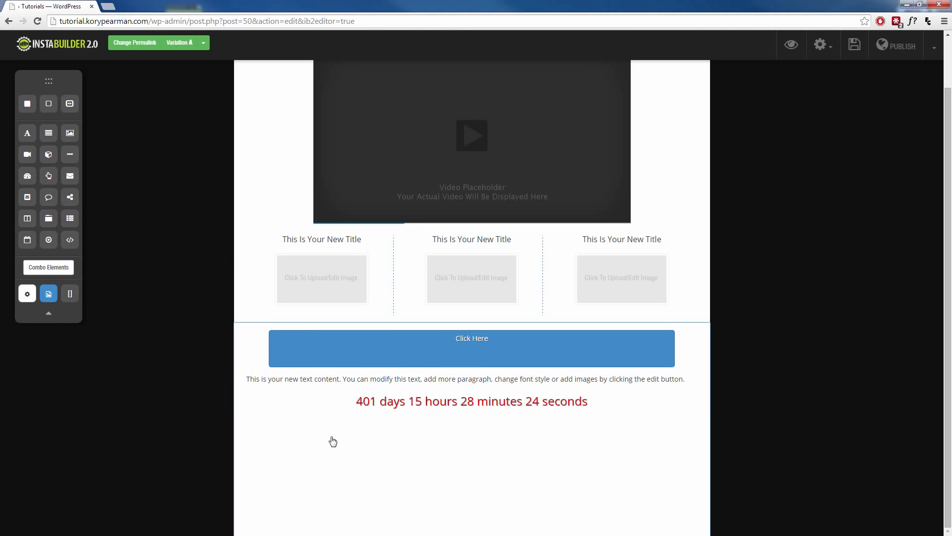
Delete both existing page sections with all their contents, confirming each deletion.
scroll(333, 442, "up", 2)
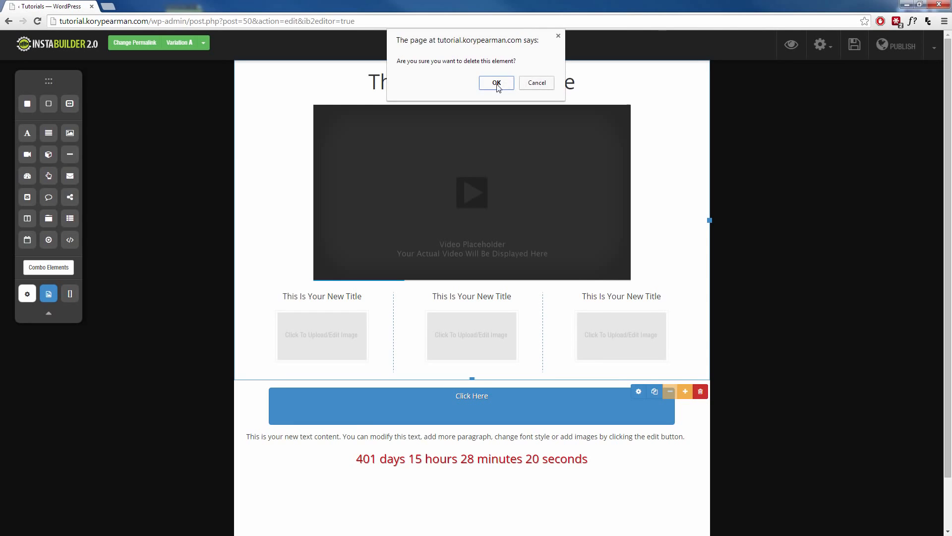
left_click(497, 85)
mouse_move(690, 218)
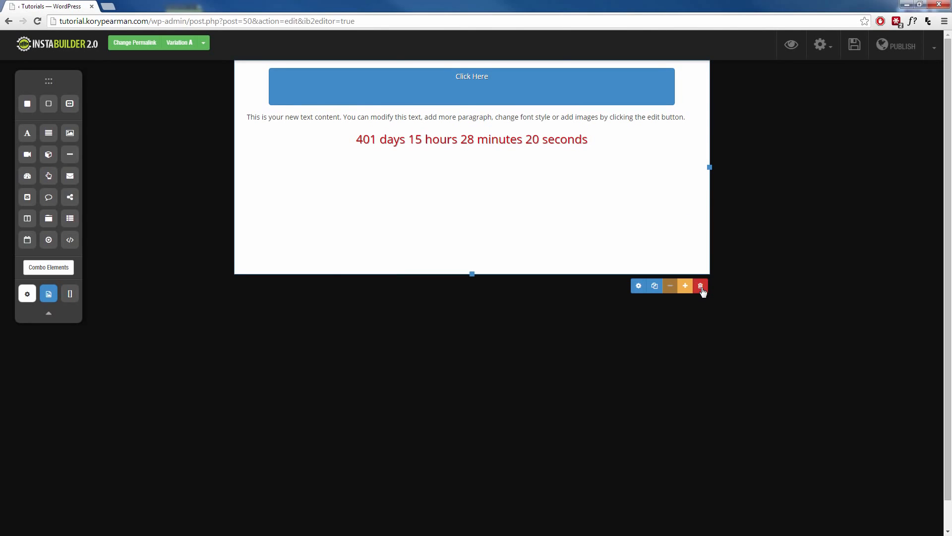
left_click(693, 280)
left_click(489, 83)
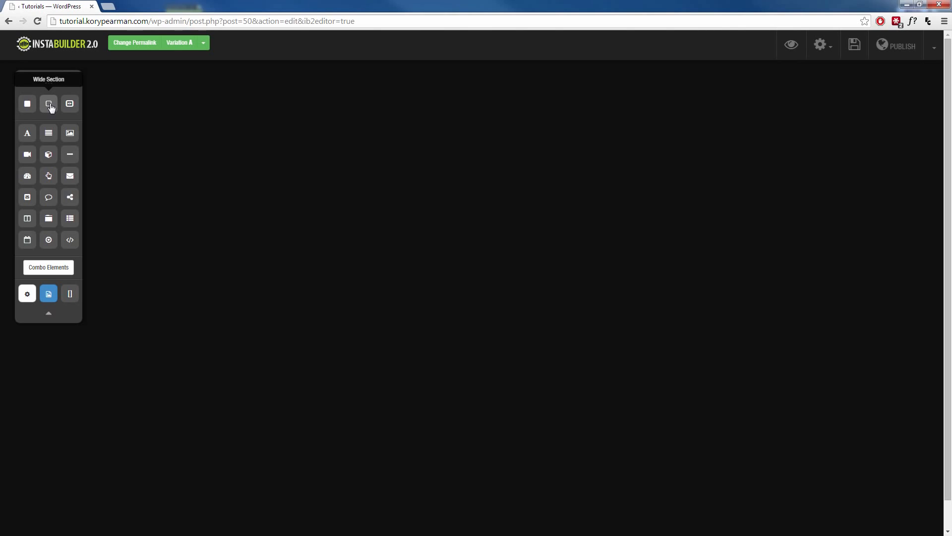
Build a wide section on the empty page containing a centered title with a video element beneath it.
left_click_drag(50, 106, 455, 92)
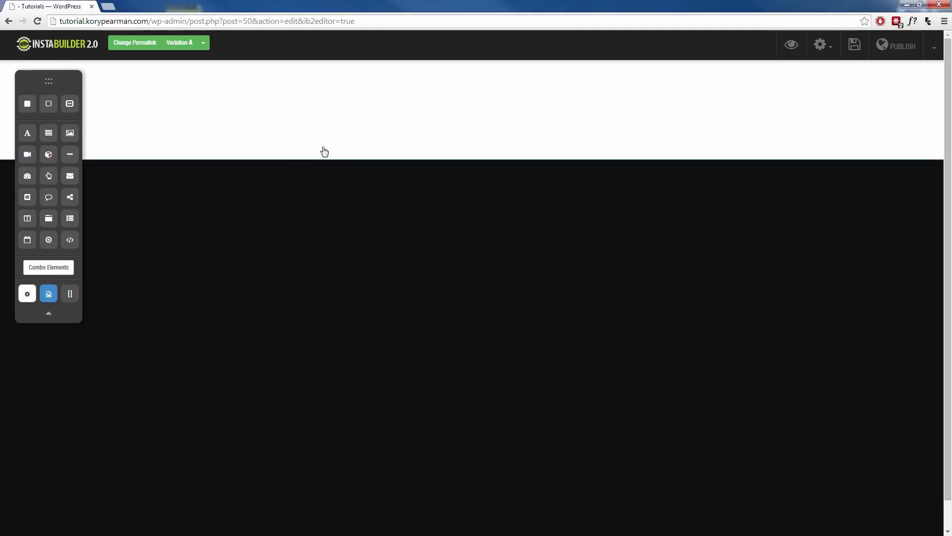
left_click(353, 135)
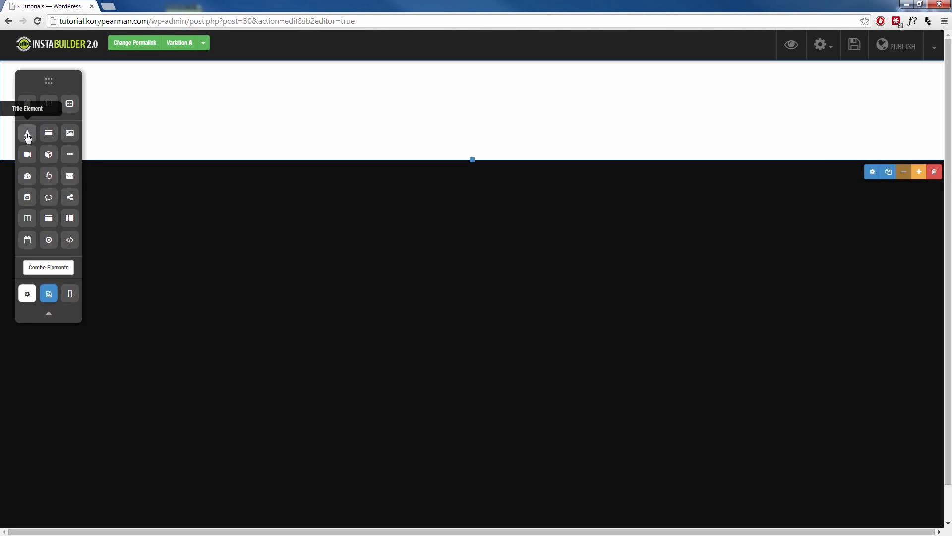
left_click_drag(27, 138, 463, 102)
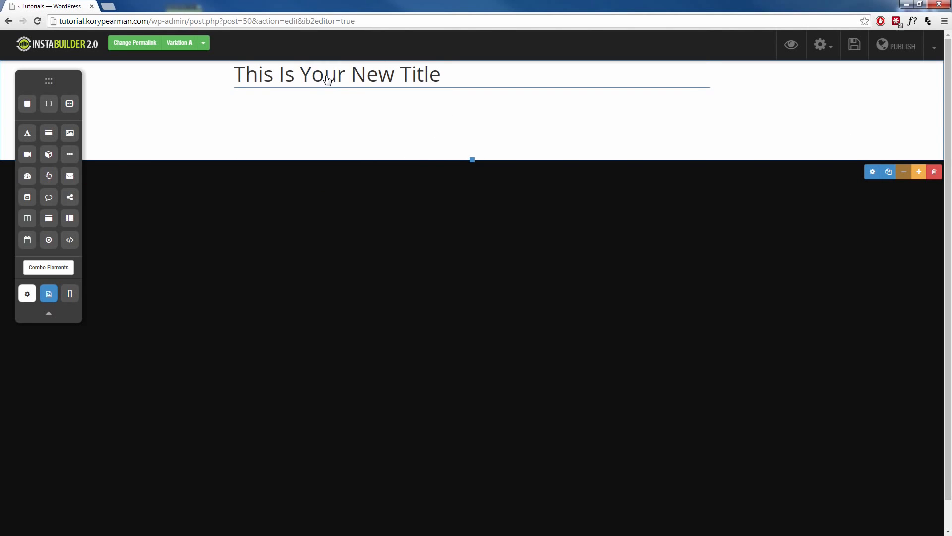
left_click(406, 74)
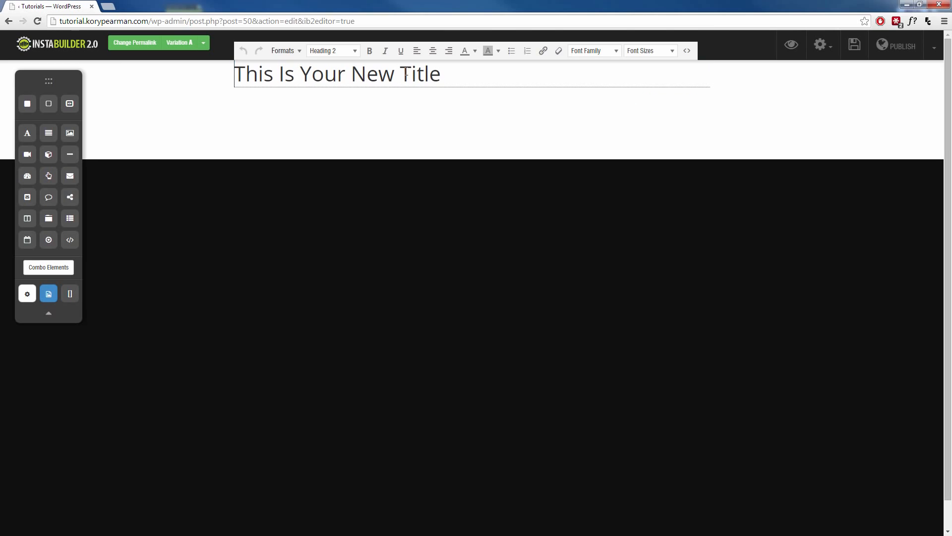
left_click(434, 54)
left_click_drag(27, 154, 373, 355)
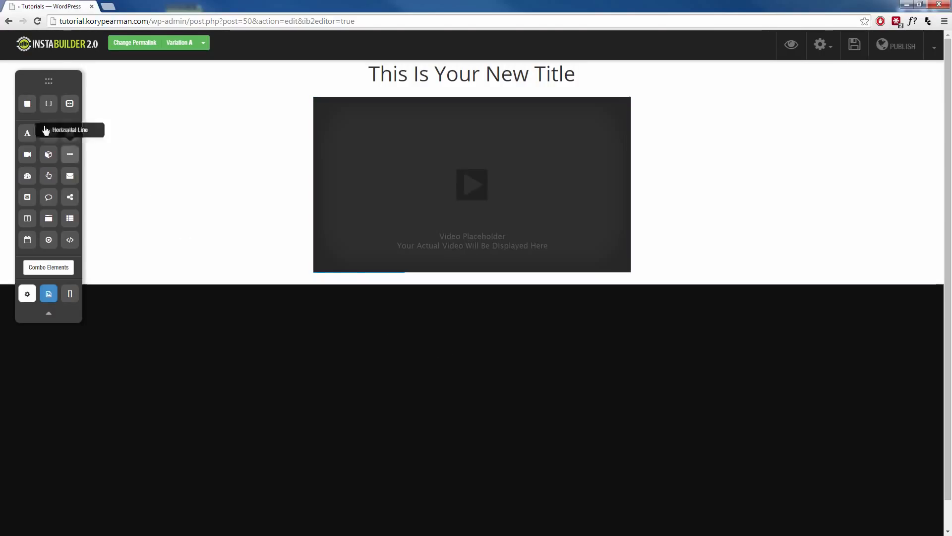
Add a second wide section below the video section and set its background color to bright red.
left_click_drag(48, 108, 428, 311)
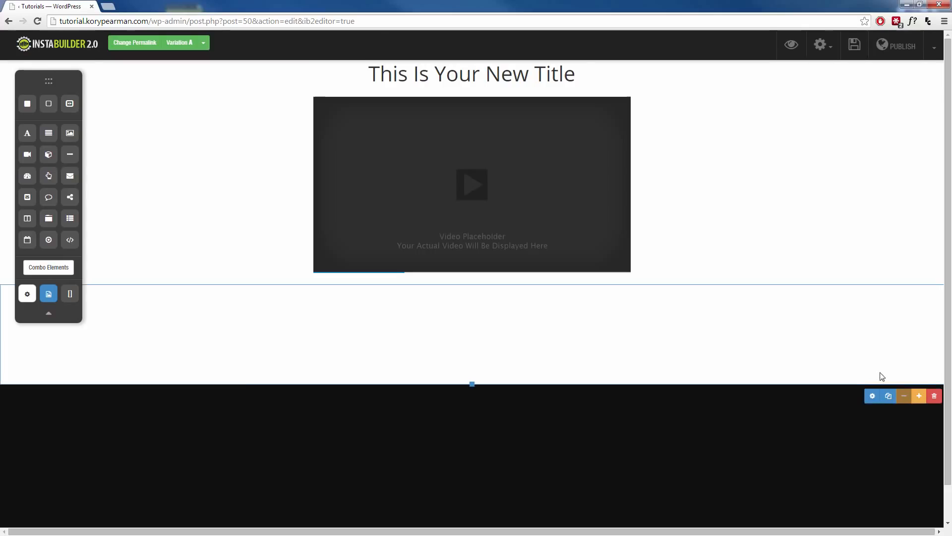
left_click(870, 402)
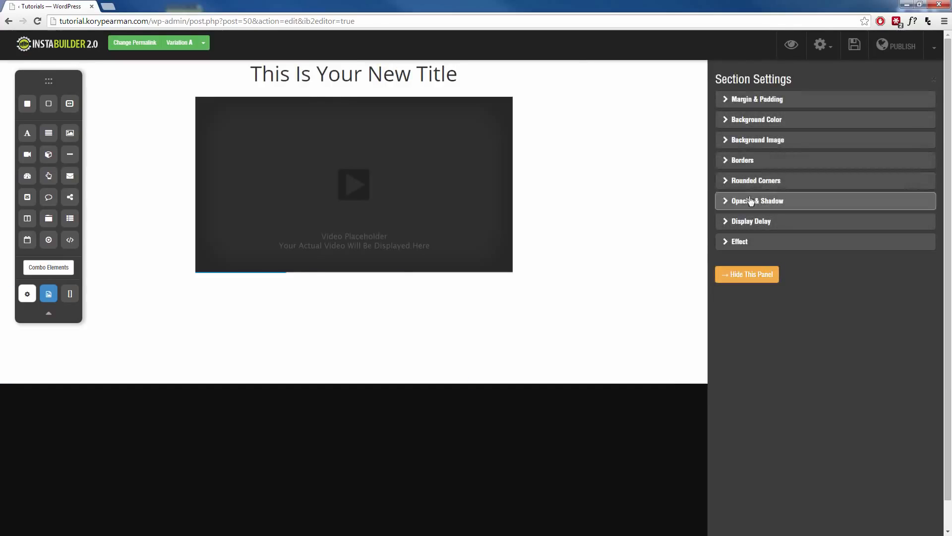
left_click(773, 119)
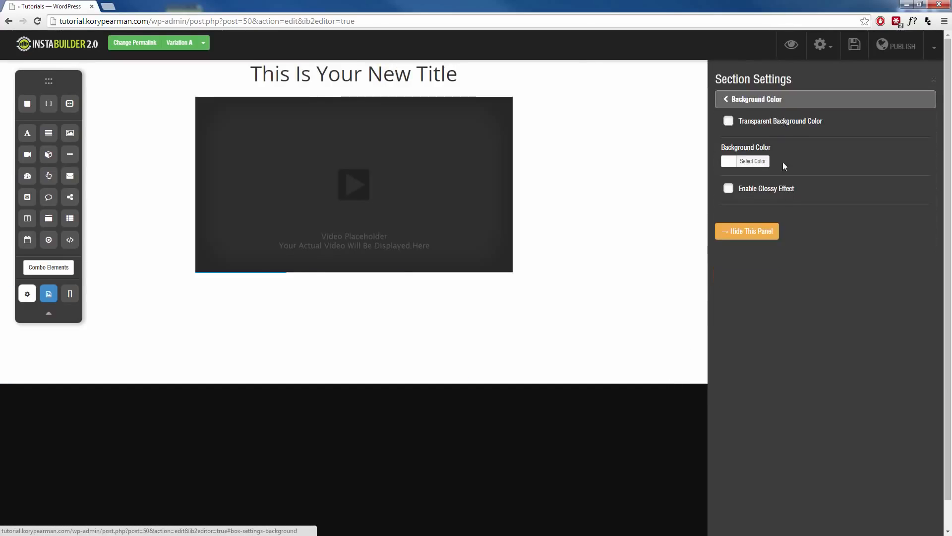
left_click(733, 165)
mouse_move(769, 207)
left_mouse_down()
mouse_move(797, 203)
mouse_move(792, 219)
mouse_move(783, 215)
left_mouse_up()
left_click(741, 327)
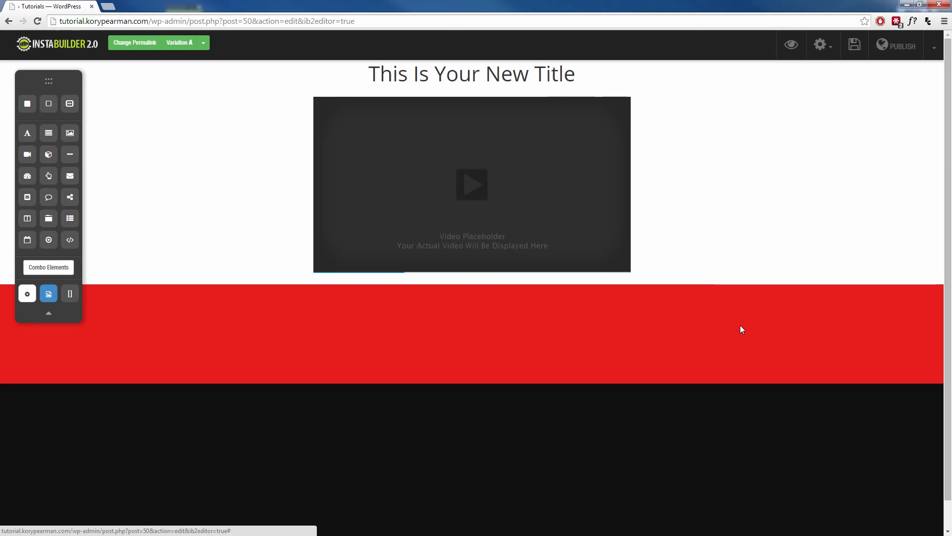
Add a button to the red section and widen it to roughly the video's width.
left_click_drag(49, 175, 436, 340)
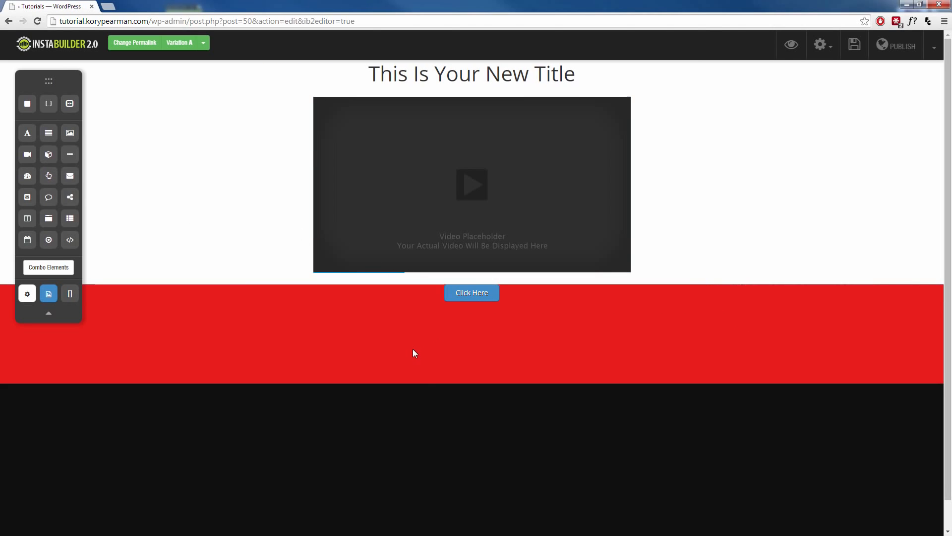
mouse_move(494, 309)
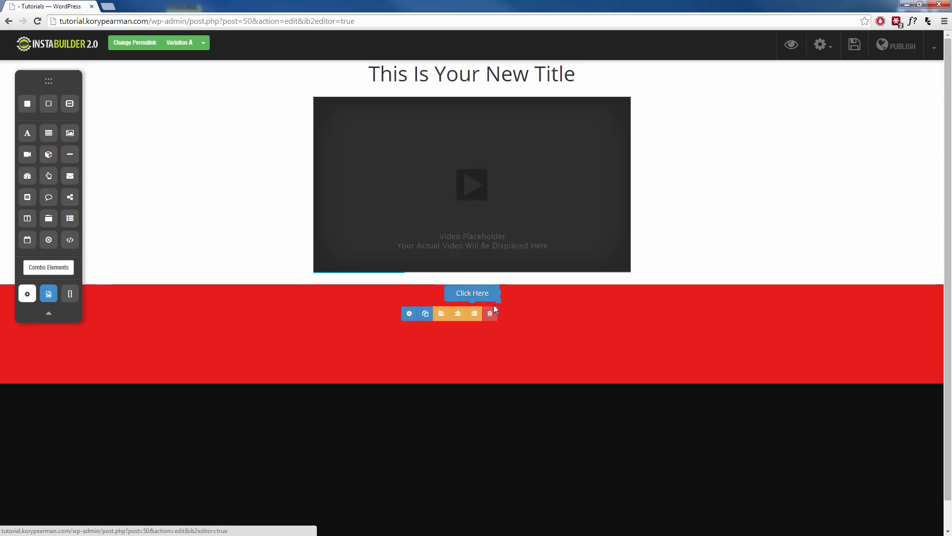
left_click(409, 313)
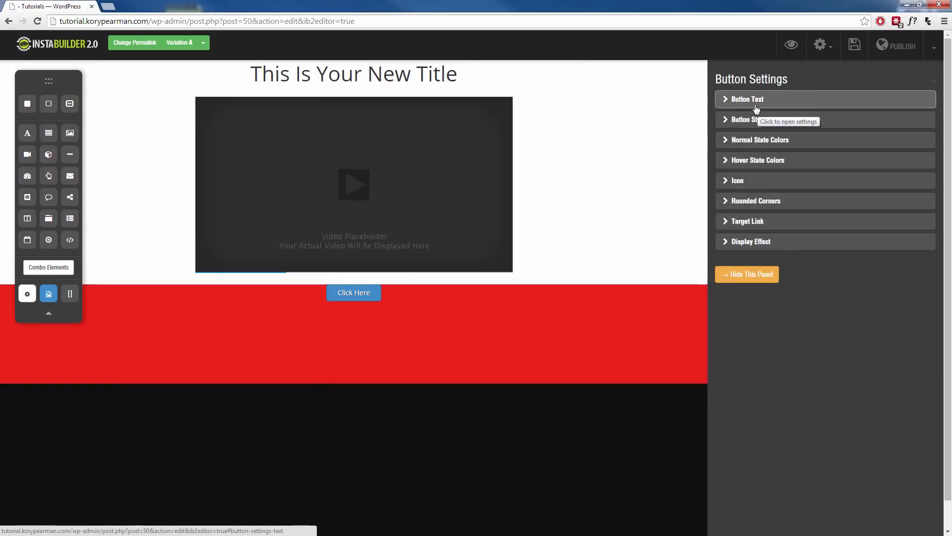
left_click_drag(381, 300, 637, 311)
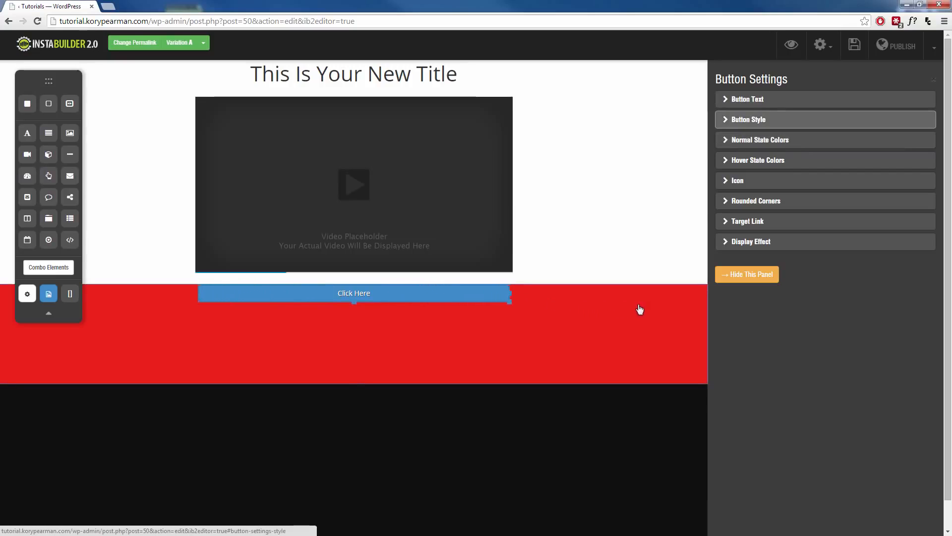
left_click(445, 304)
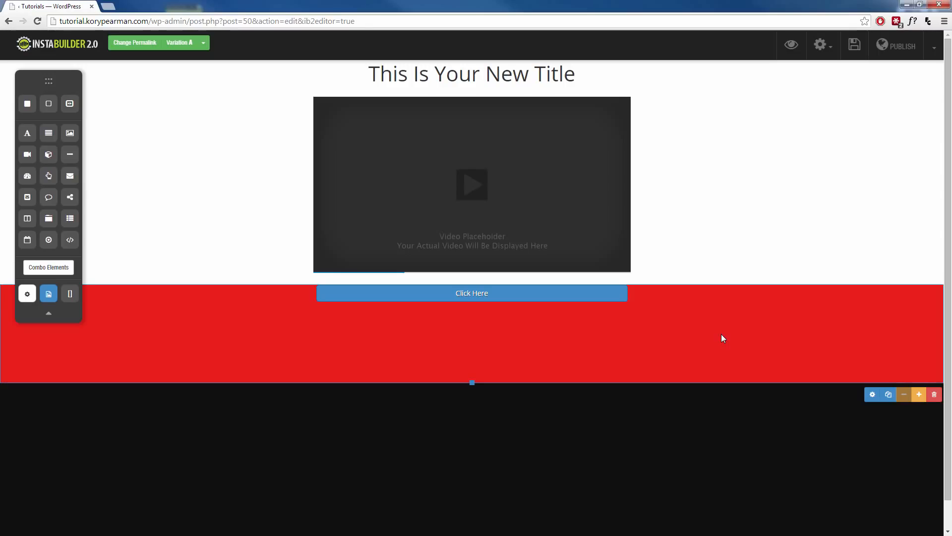
Set the red section's top padding to 39 px and shorten the section to leave only a small space below the button.
left_click(872, 395)
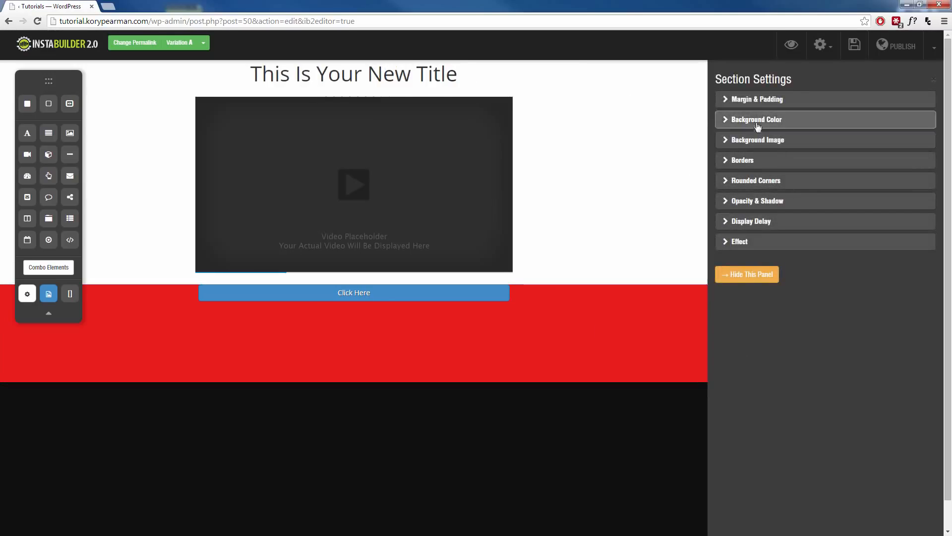
left_click(739, 99)
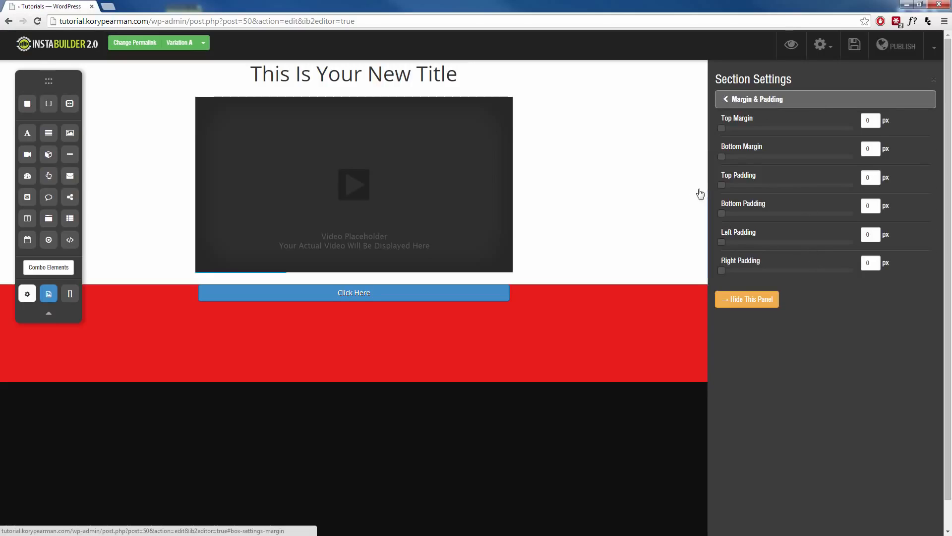
left_click_drag(725, 187, 749, 187)
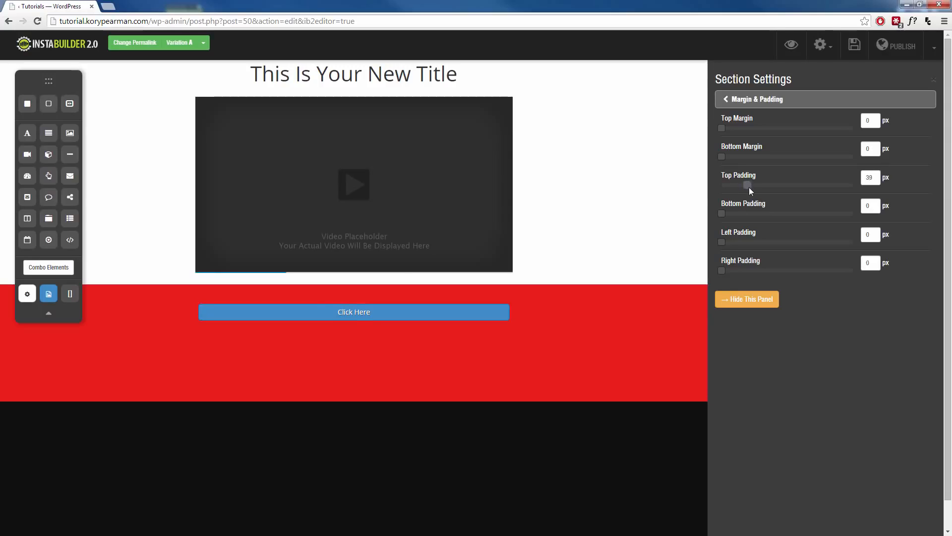
left_click(720, 299)
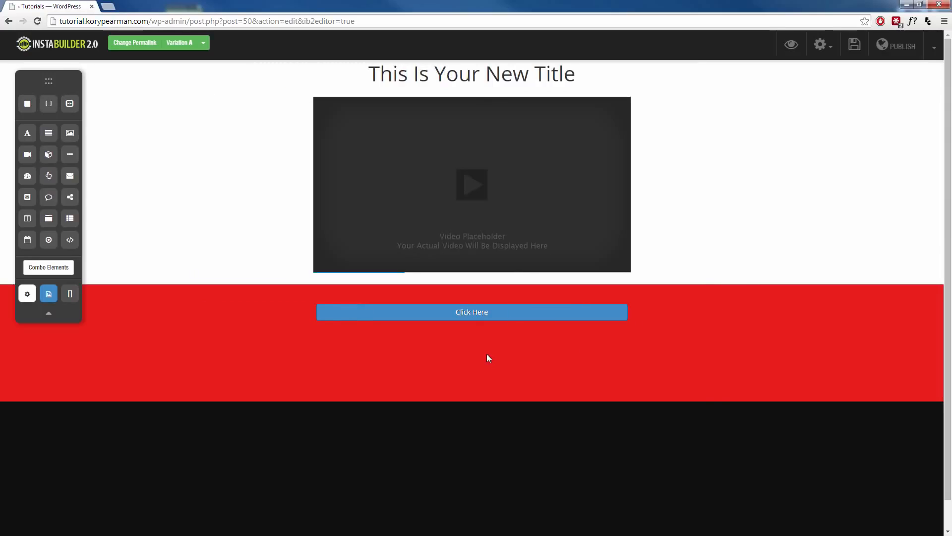
mouse_move(768, 350)
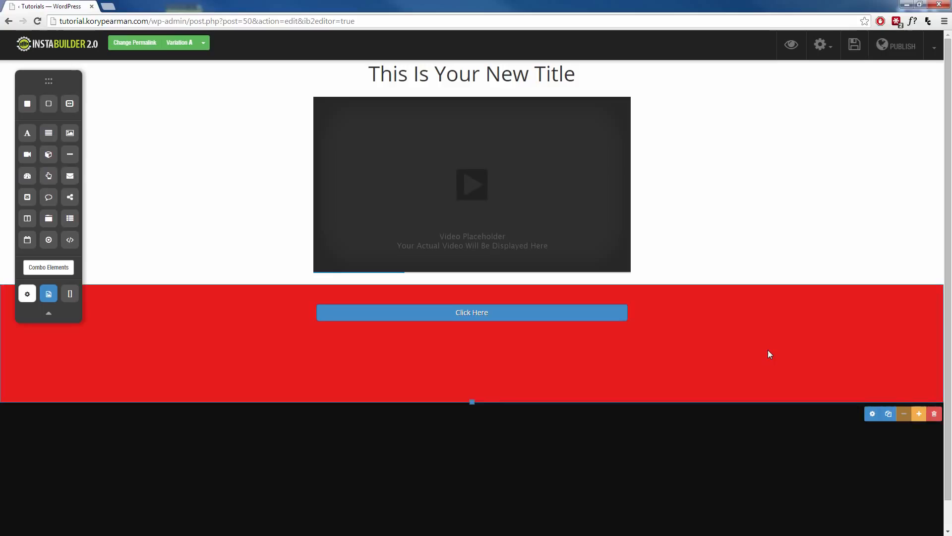
left_click_drag(473, 401, 443, 355)
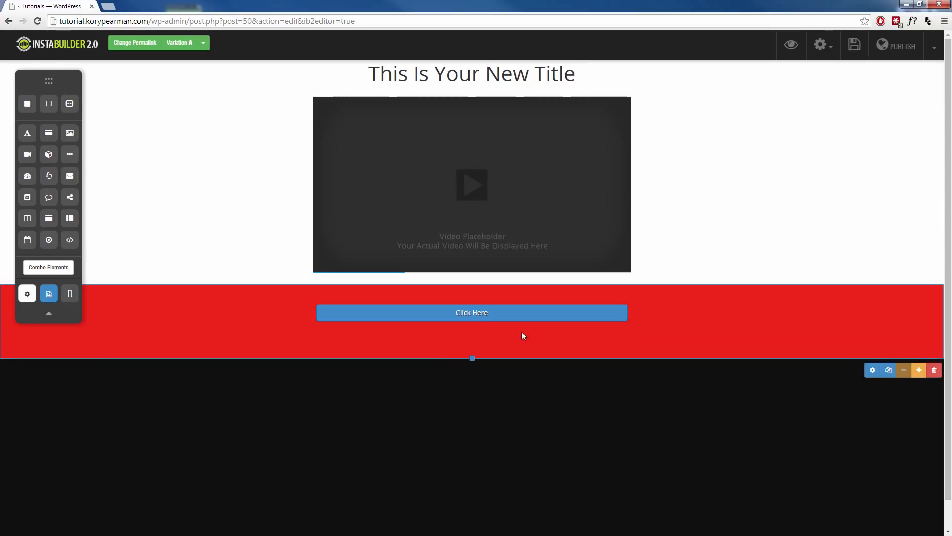
mouse_move(557, 320)
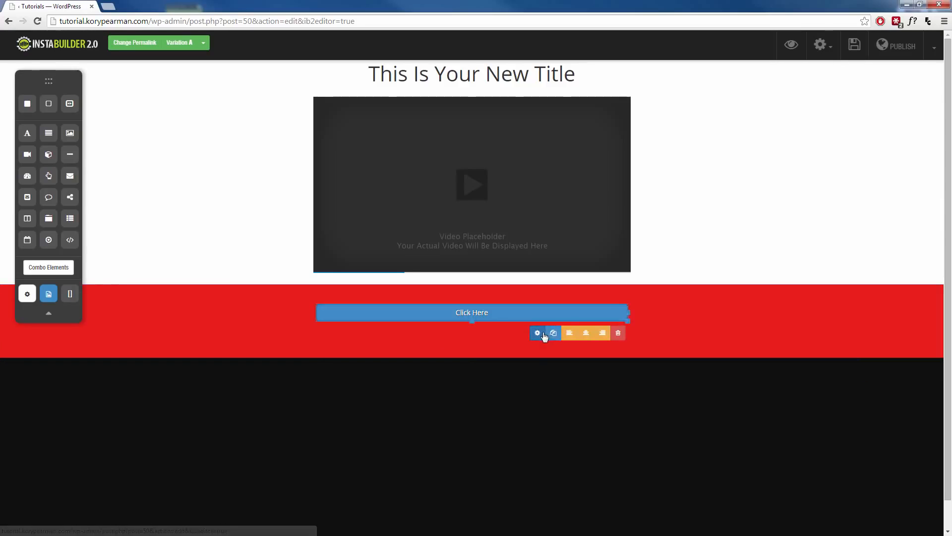
left_click(543, 335)
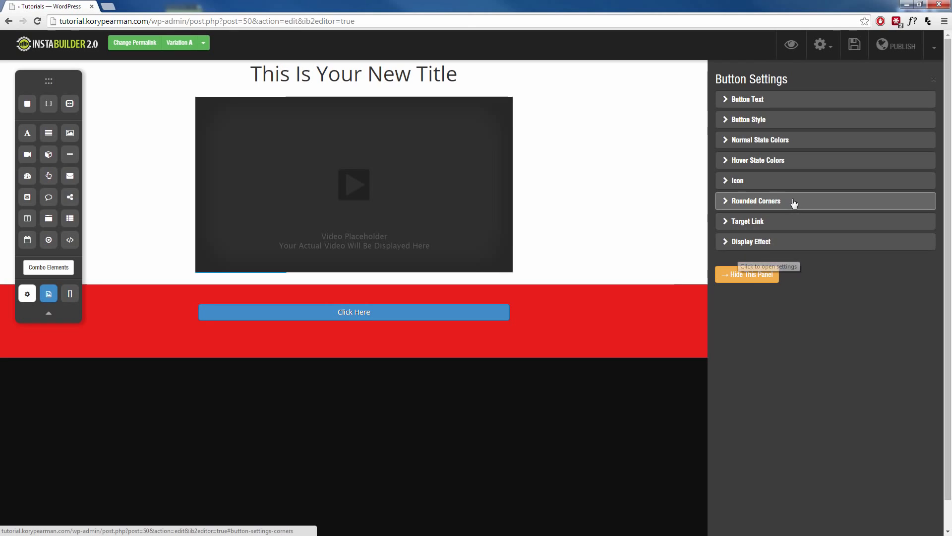
left_click(752, 276)
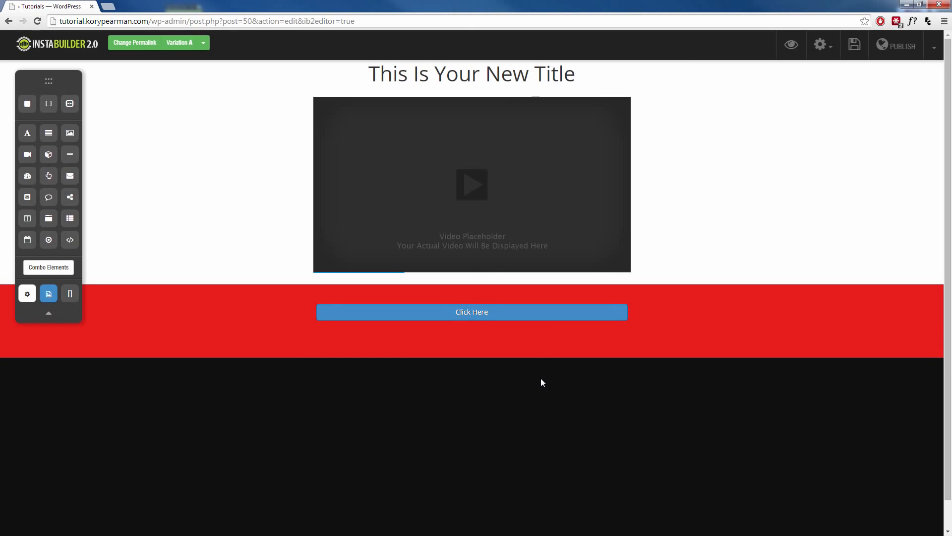
mouse_move(595, 319)
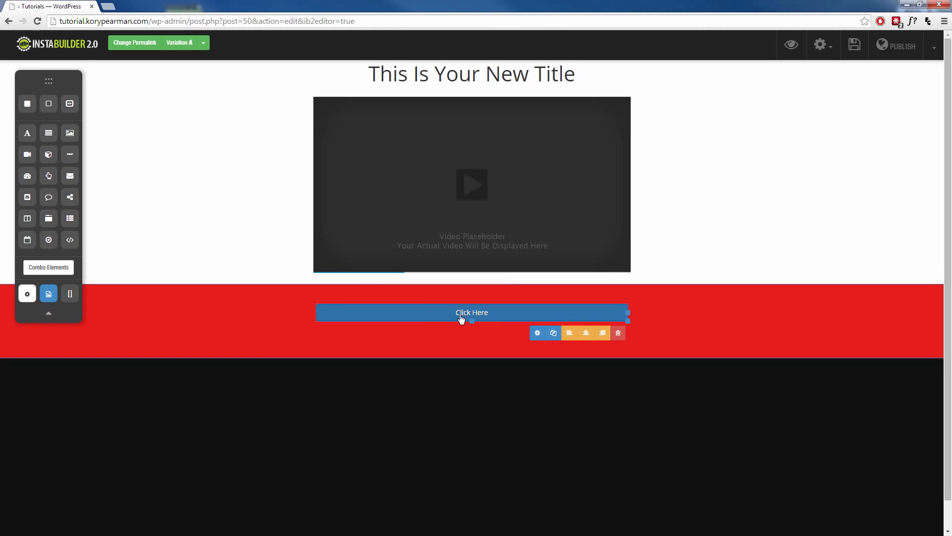
Add a third wide section below the red one and place a centered title element in it.
left_click_drag(48, 103, 377, 387)
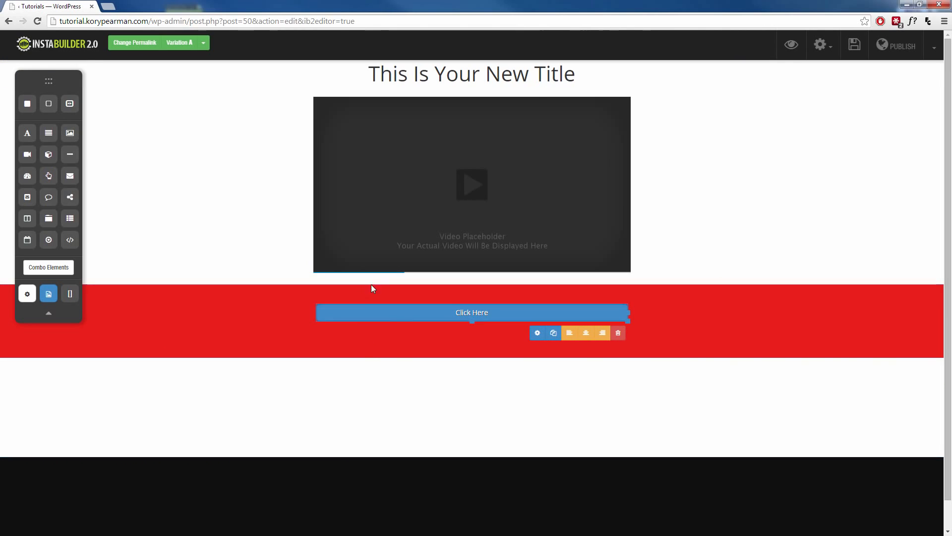
left_click_drag(27, 135, 446, 387)
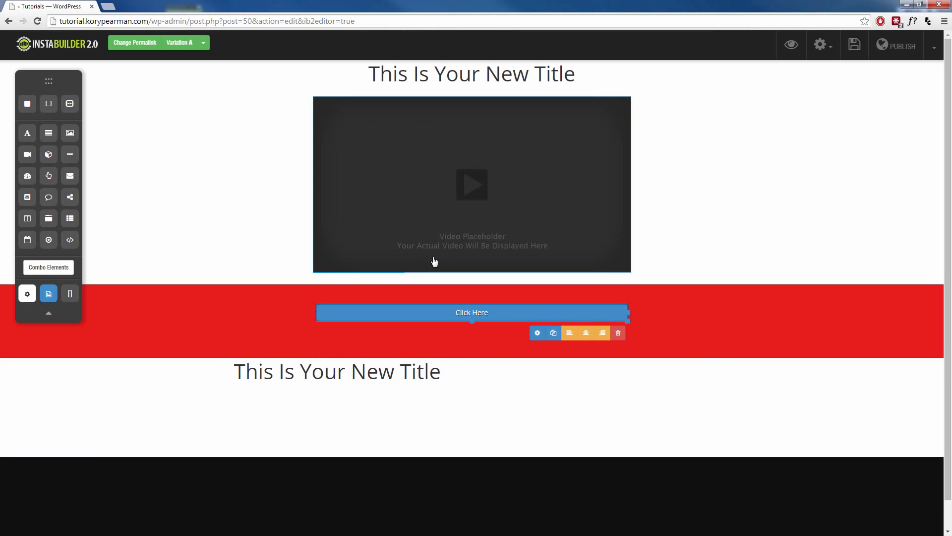
scroll(400, 347, "down", 1)
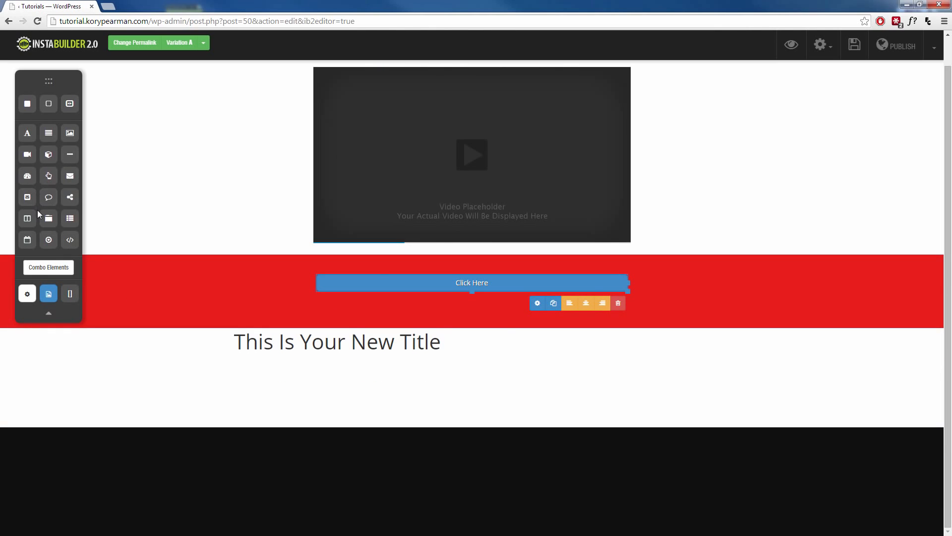
left_click(384, 357)
left_click(672, 368)
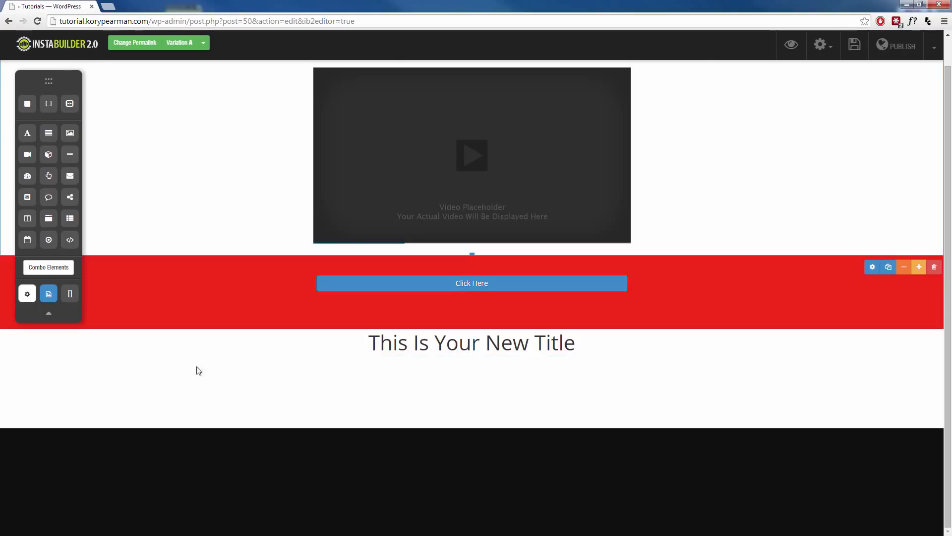
Add a columns element below the title in the third section and expand it to three columns.
left_click_drag(28, 222, 460, 396)
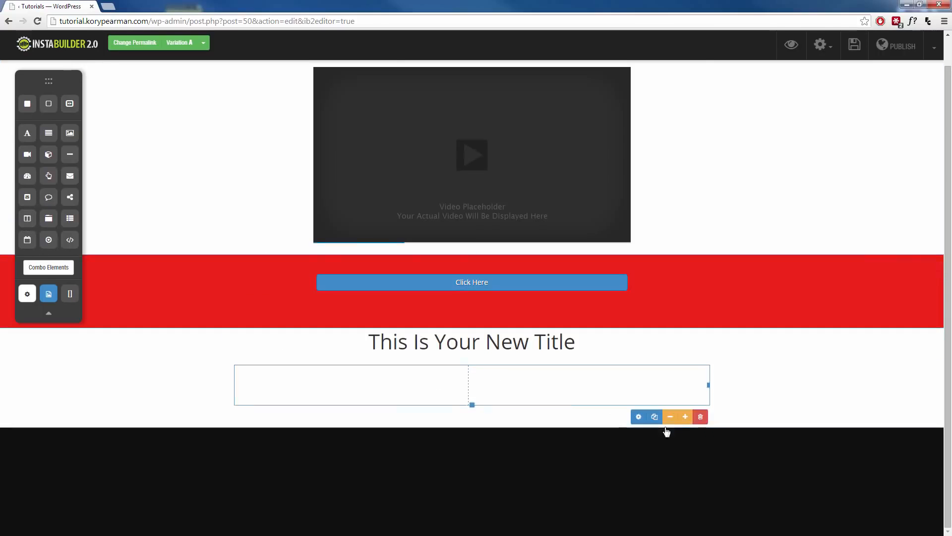
left_click(688, 419)
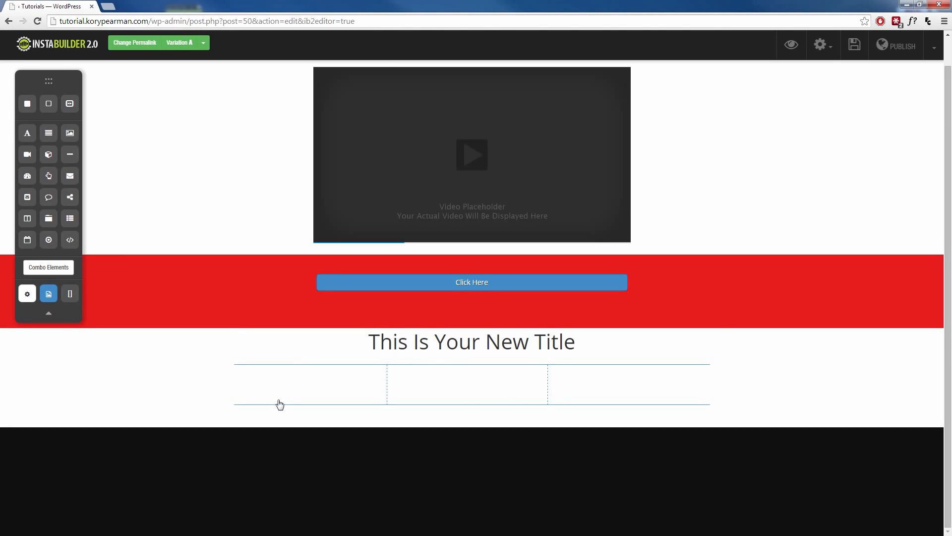
scroll(268, 397, "up", 1)
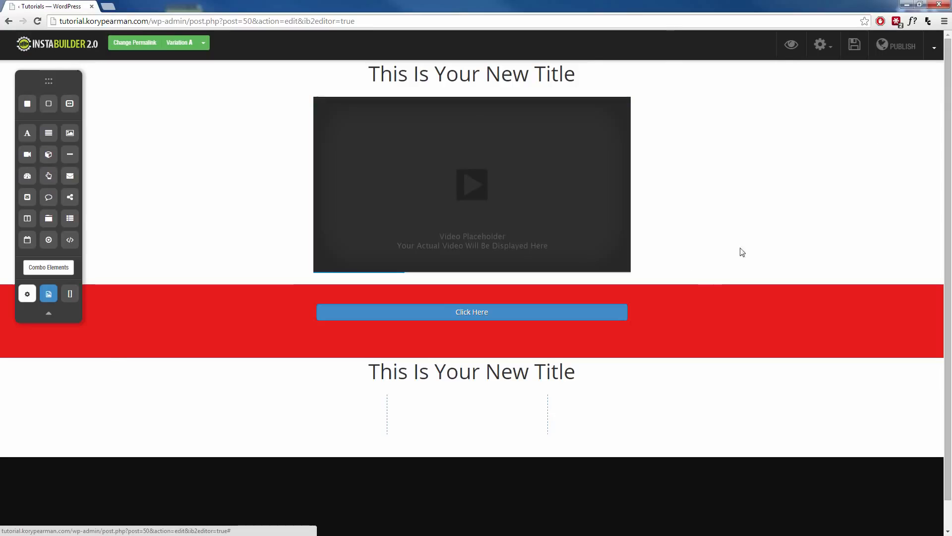
left_click(934, 50)
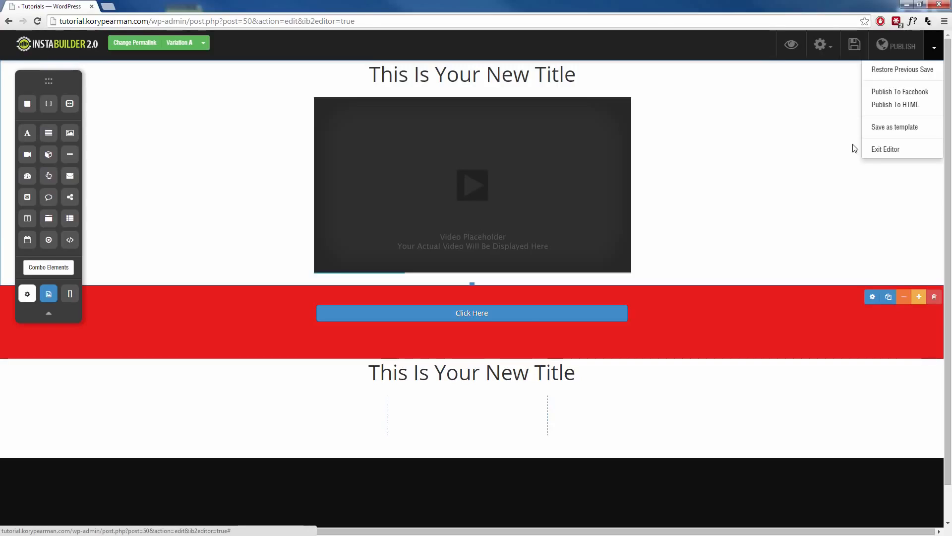
left_click(937, 45)
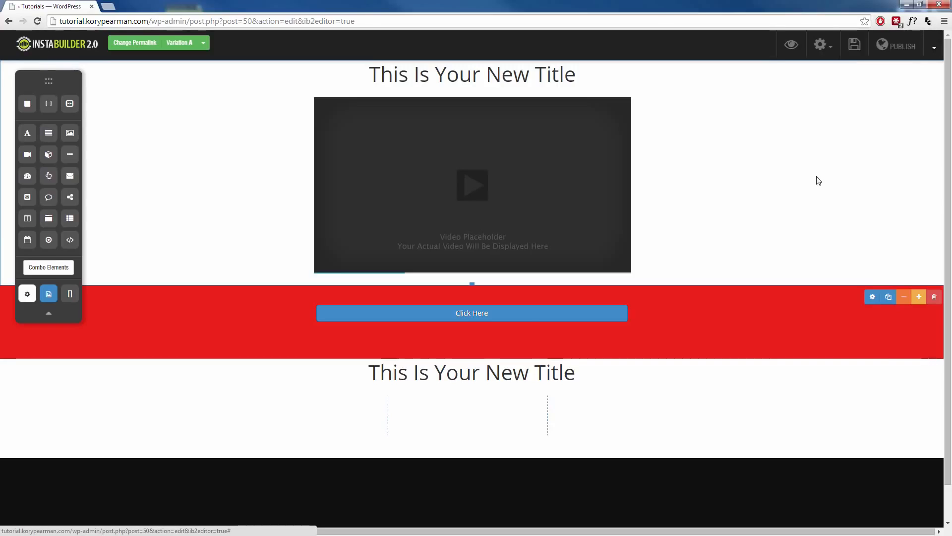